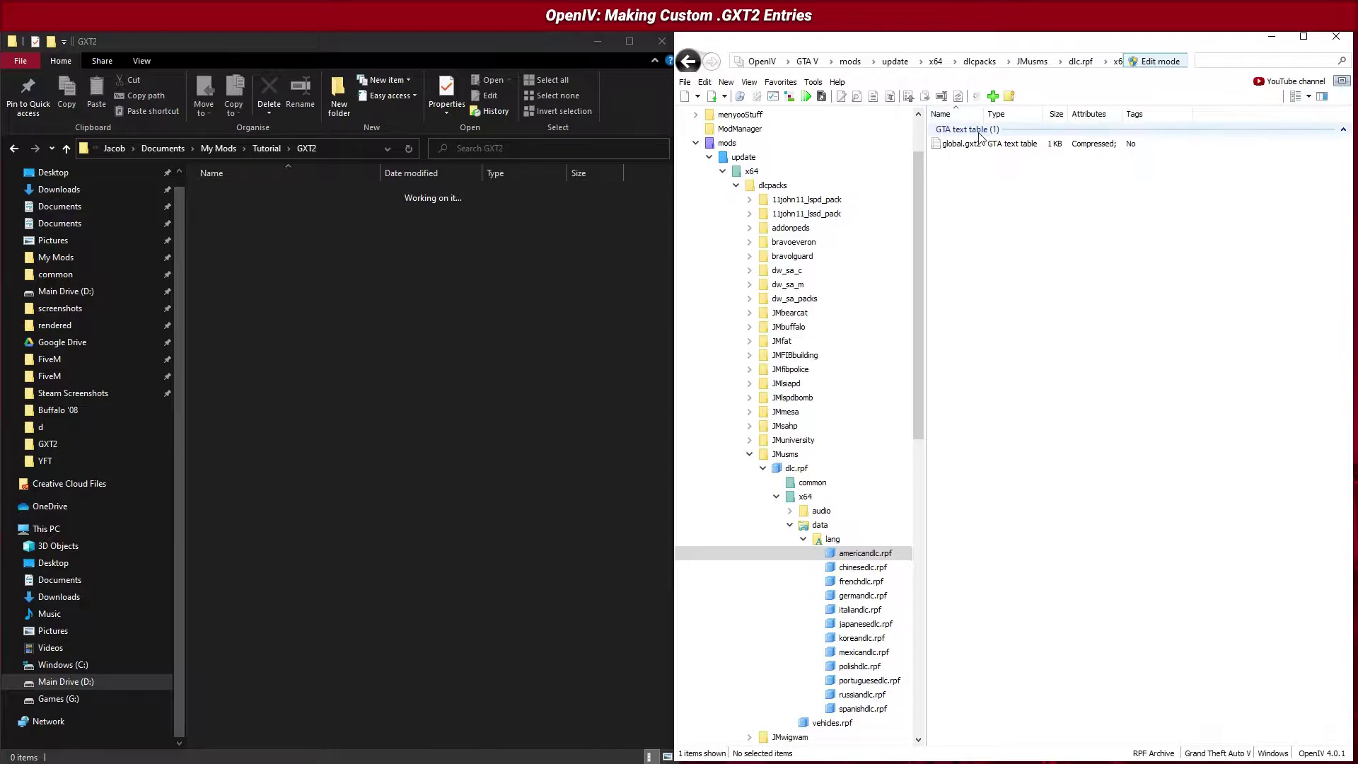
Open global.gxt2 from americandlc.rpf in the text viewer, read through its entries and close it
click(973, 147)
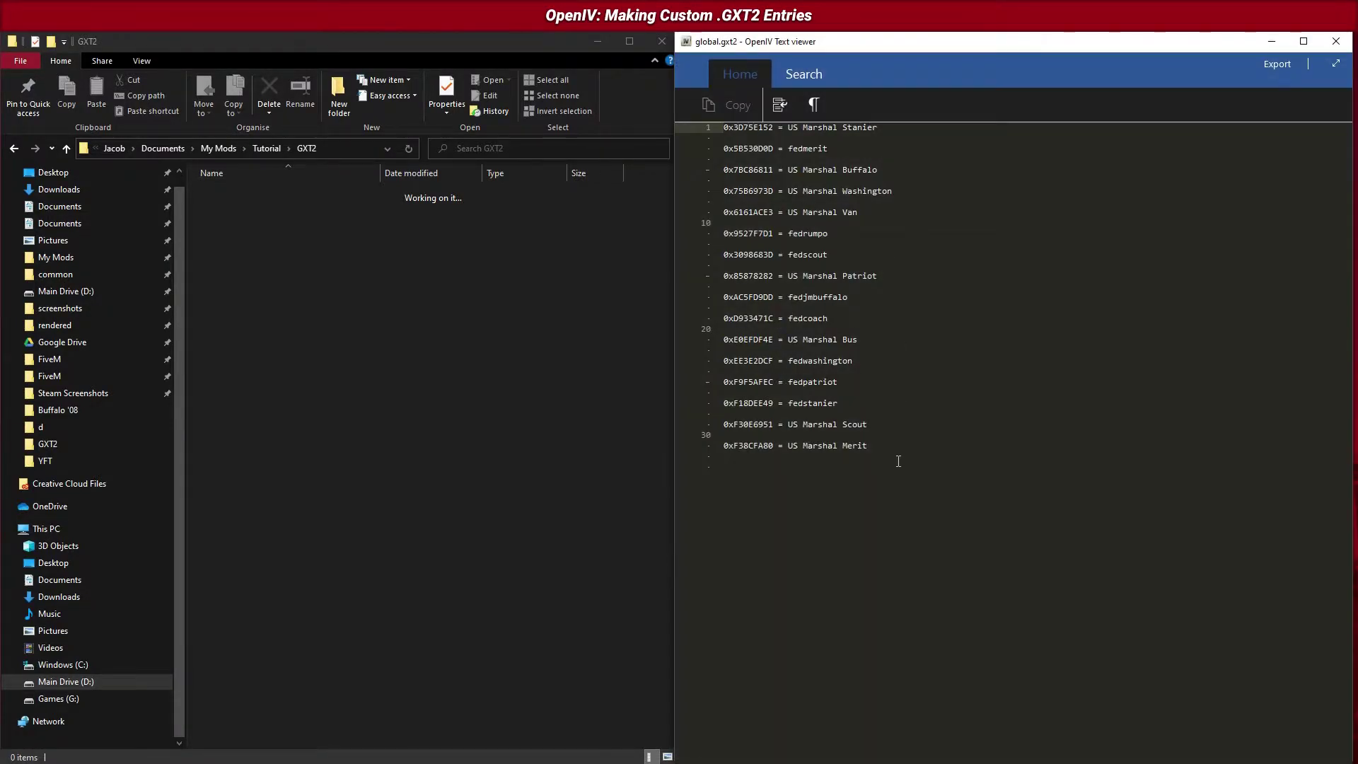
drag(899, 464, 782, 49)
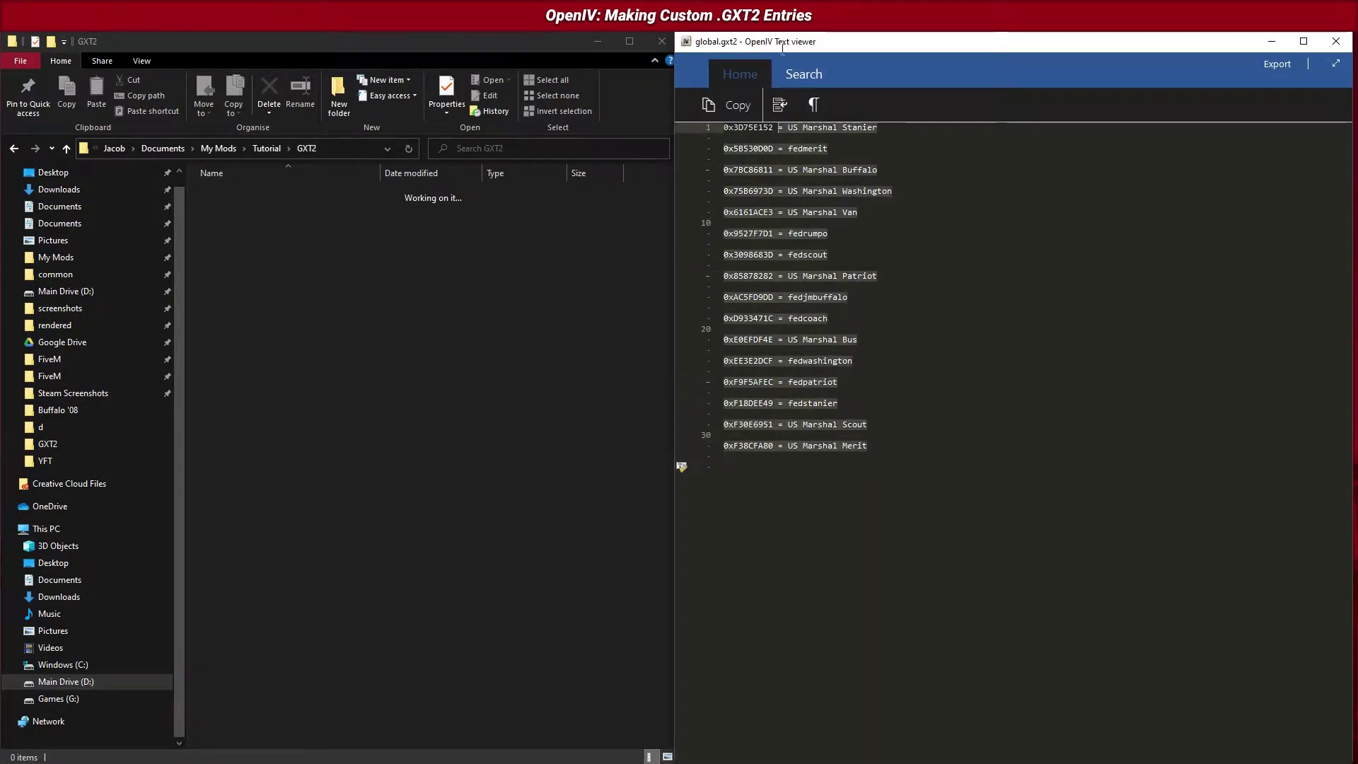
click(801, 267)
click(832, 318)
click(856, 426)
click(899, 452)
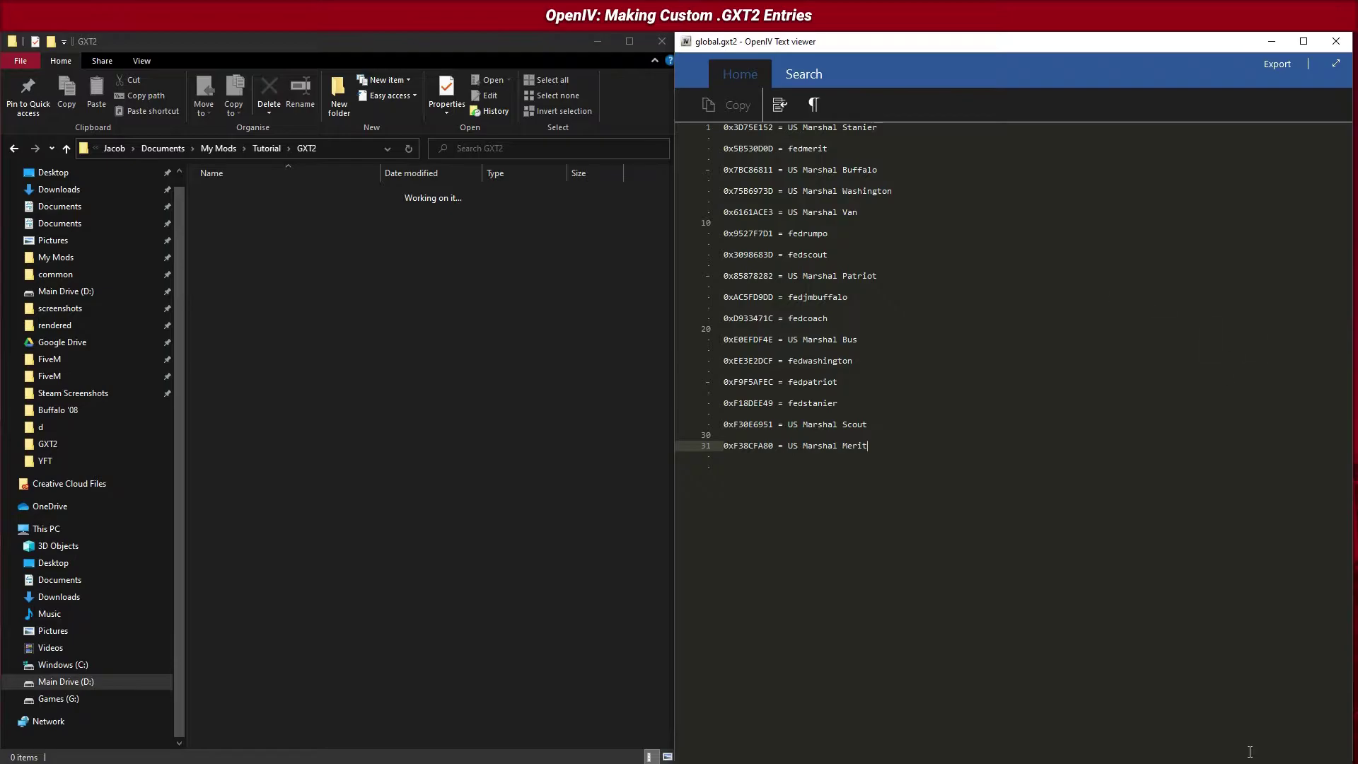
click(1336, 41)
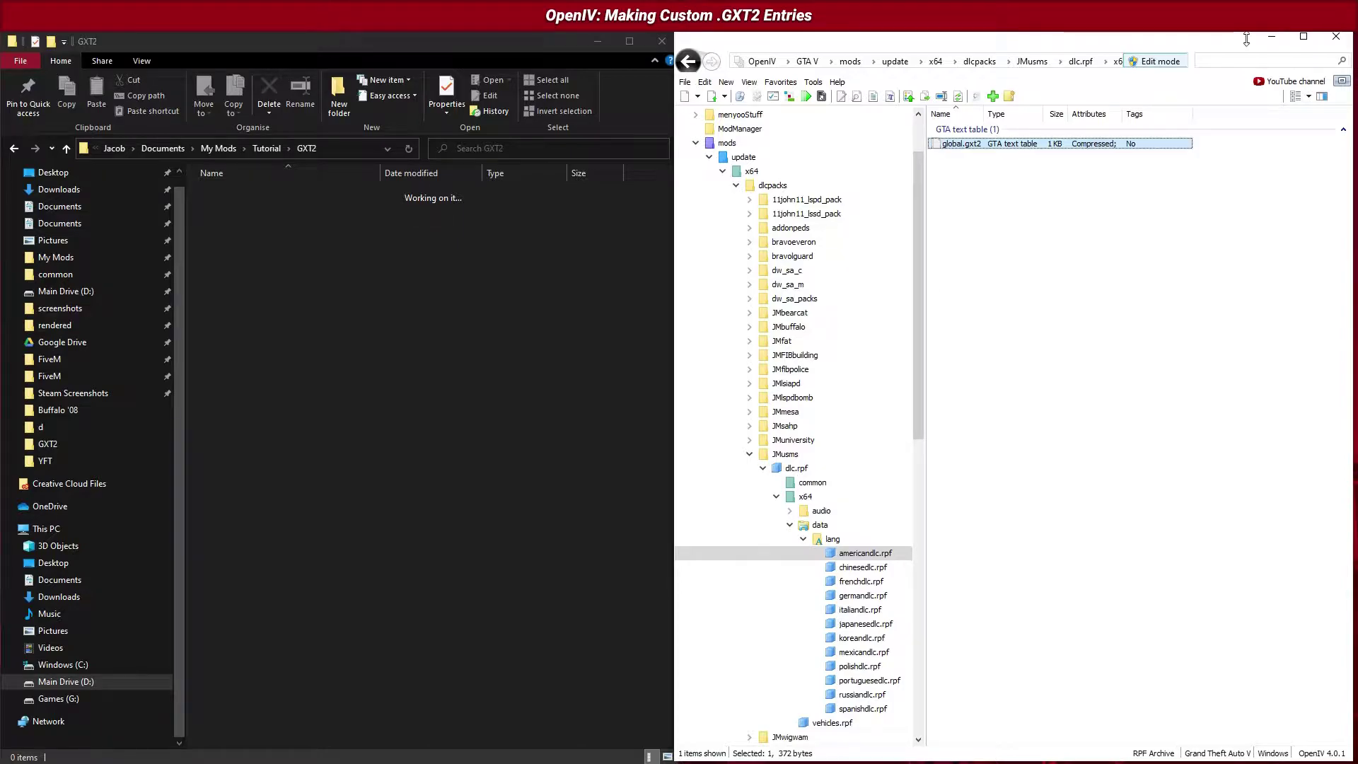
Reopen global.gxt2, examine the full US Marshal Merit entry and close the viewer
double_click(1079, 143)
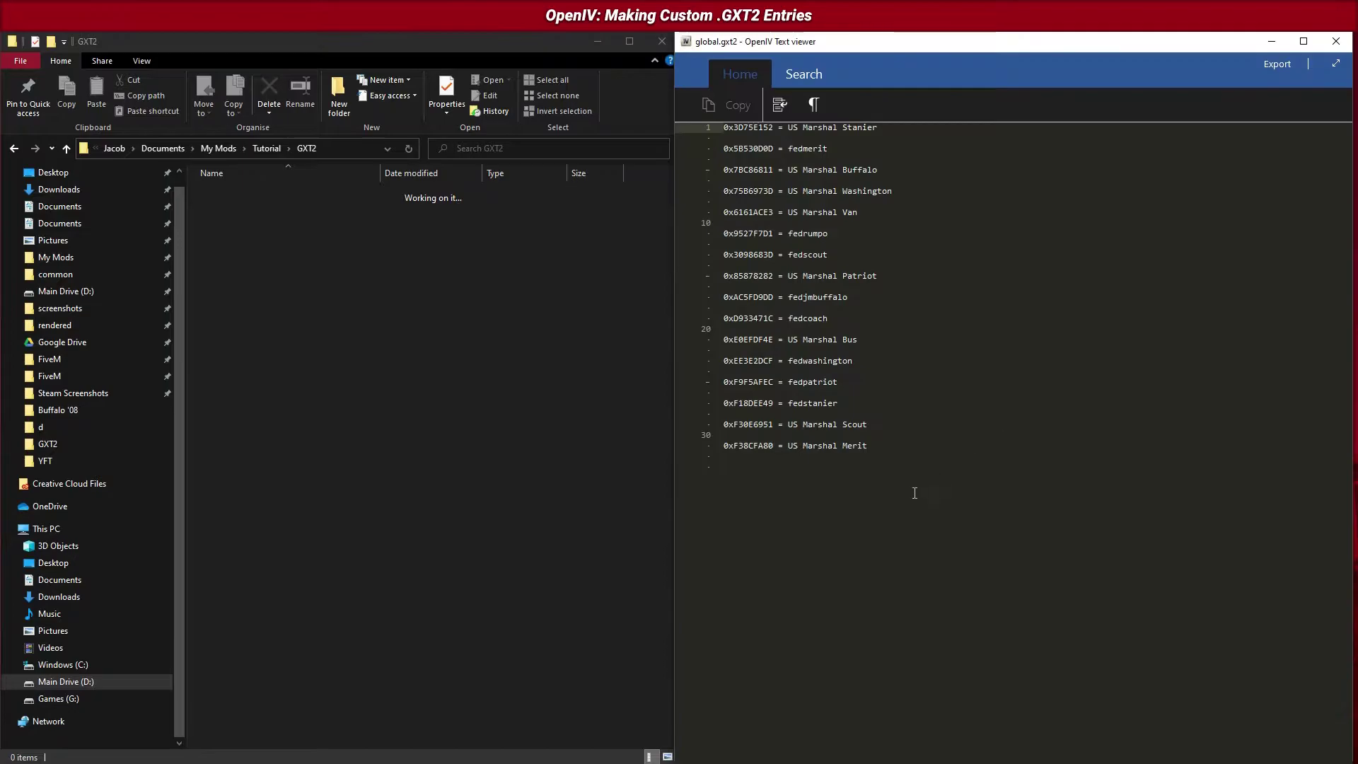
drag(869, 446, 723, 448)
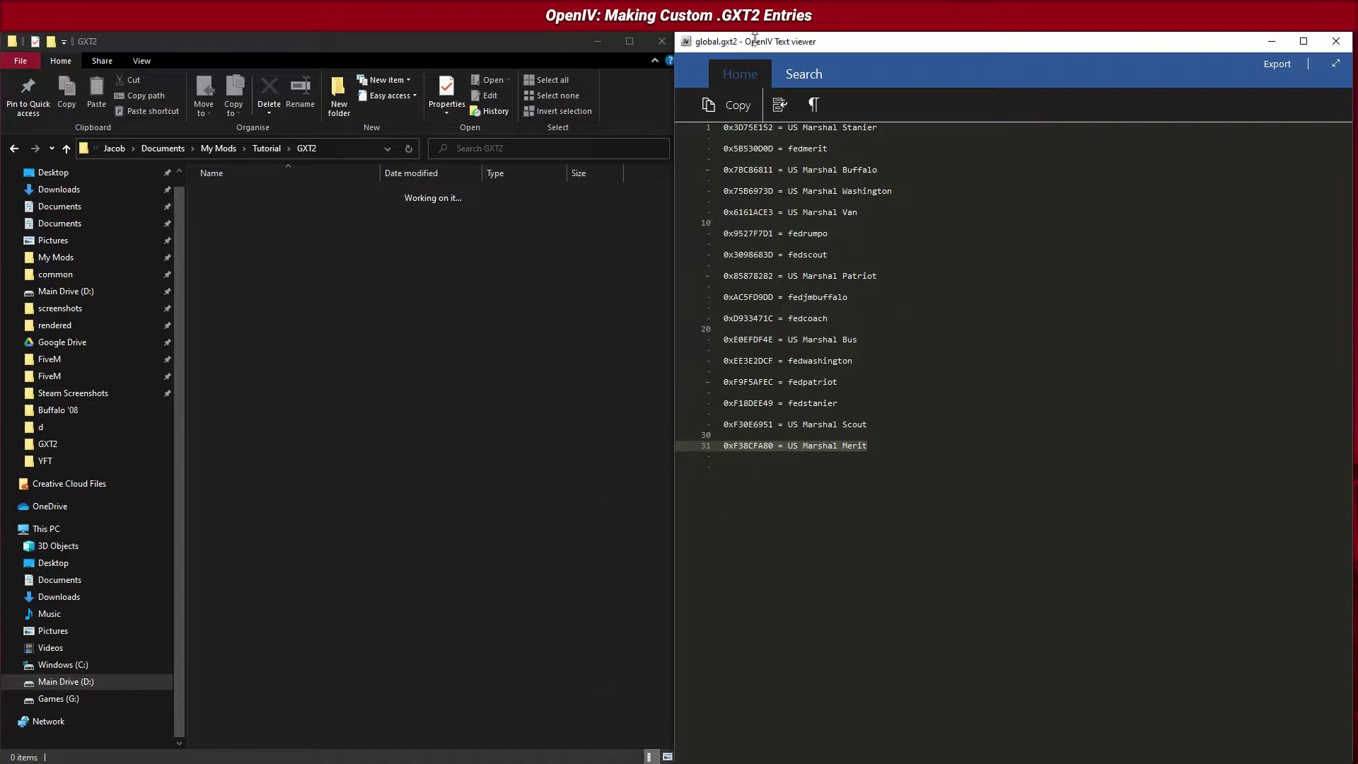
click(856, 247)
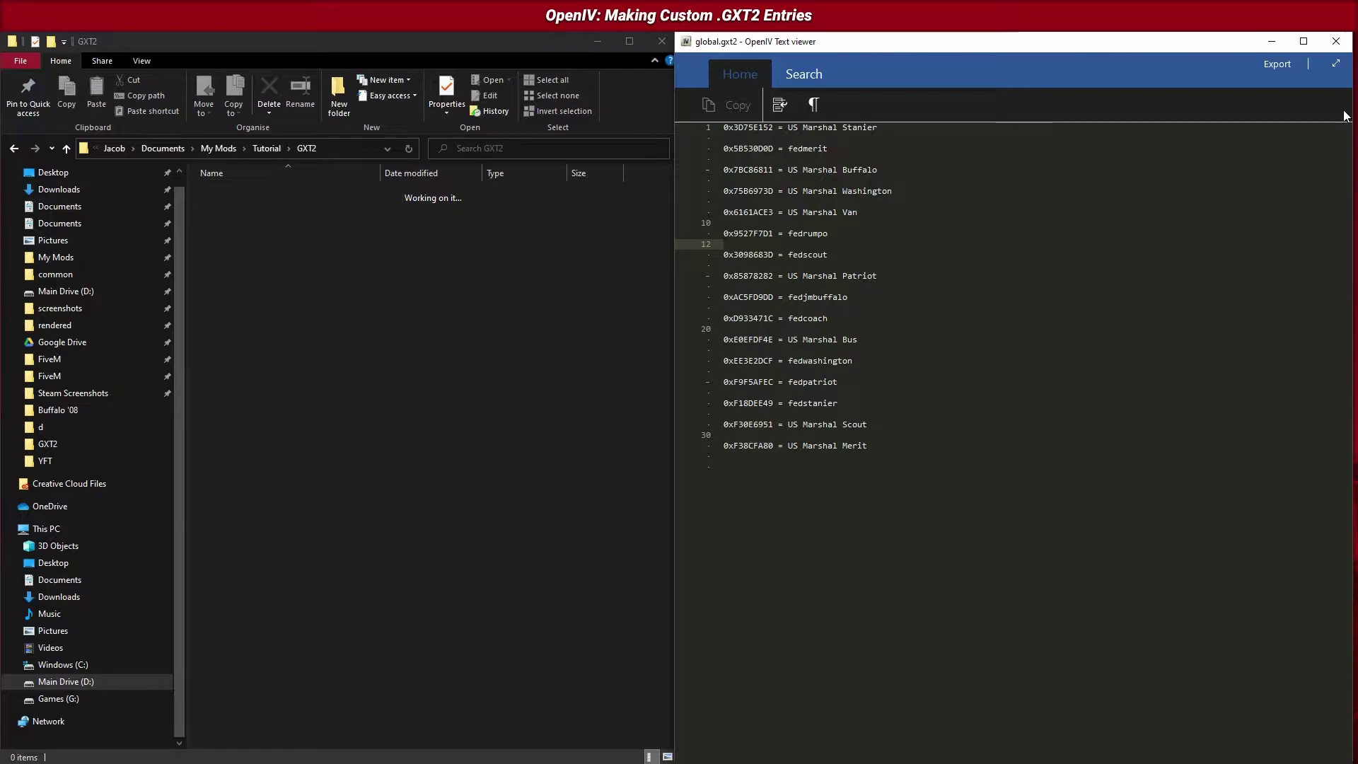
click(1341, 46)
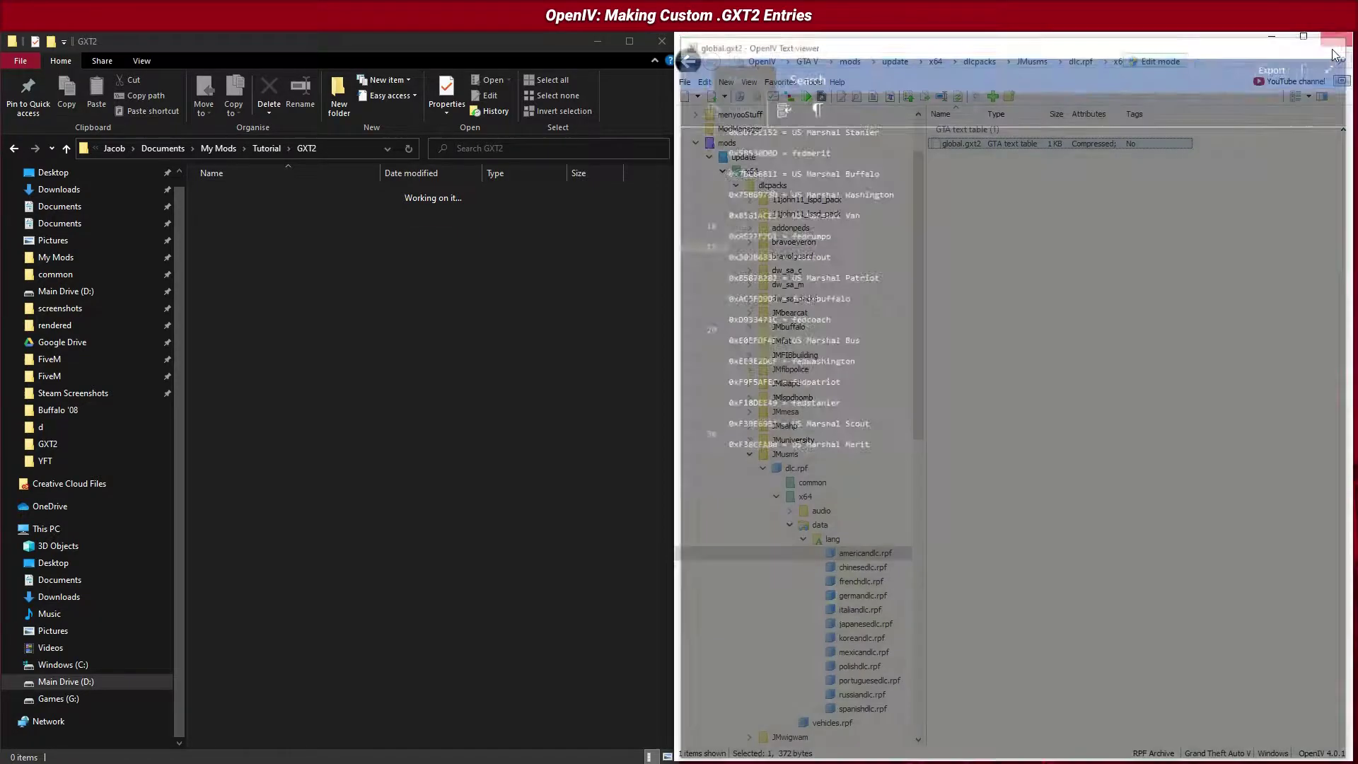
View global.gxt2 again to compare the hash code and display name in its final entry, and close it
double_click(1013, 147)
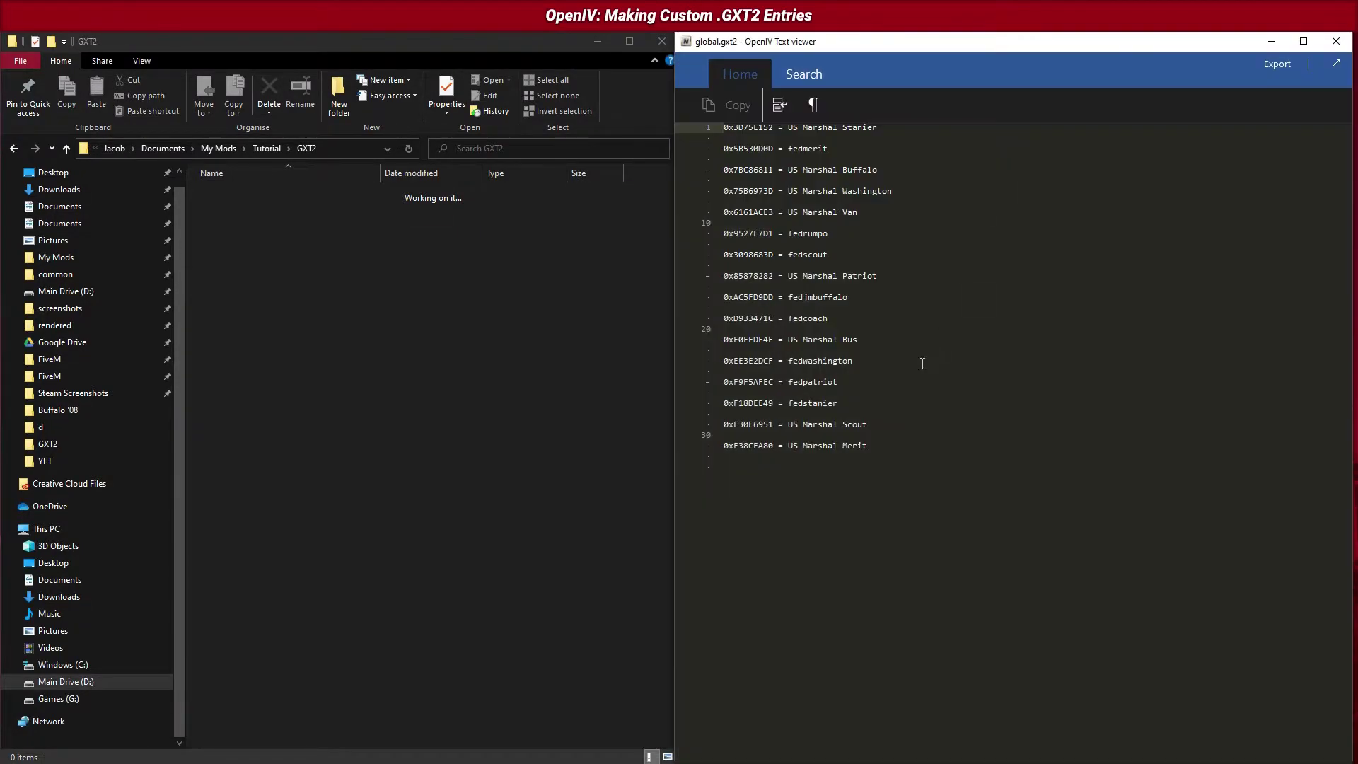
drag(775, 452, 728, 455)
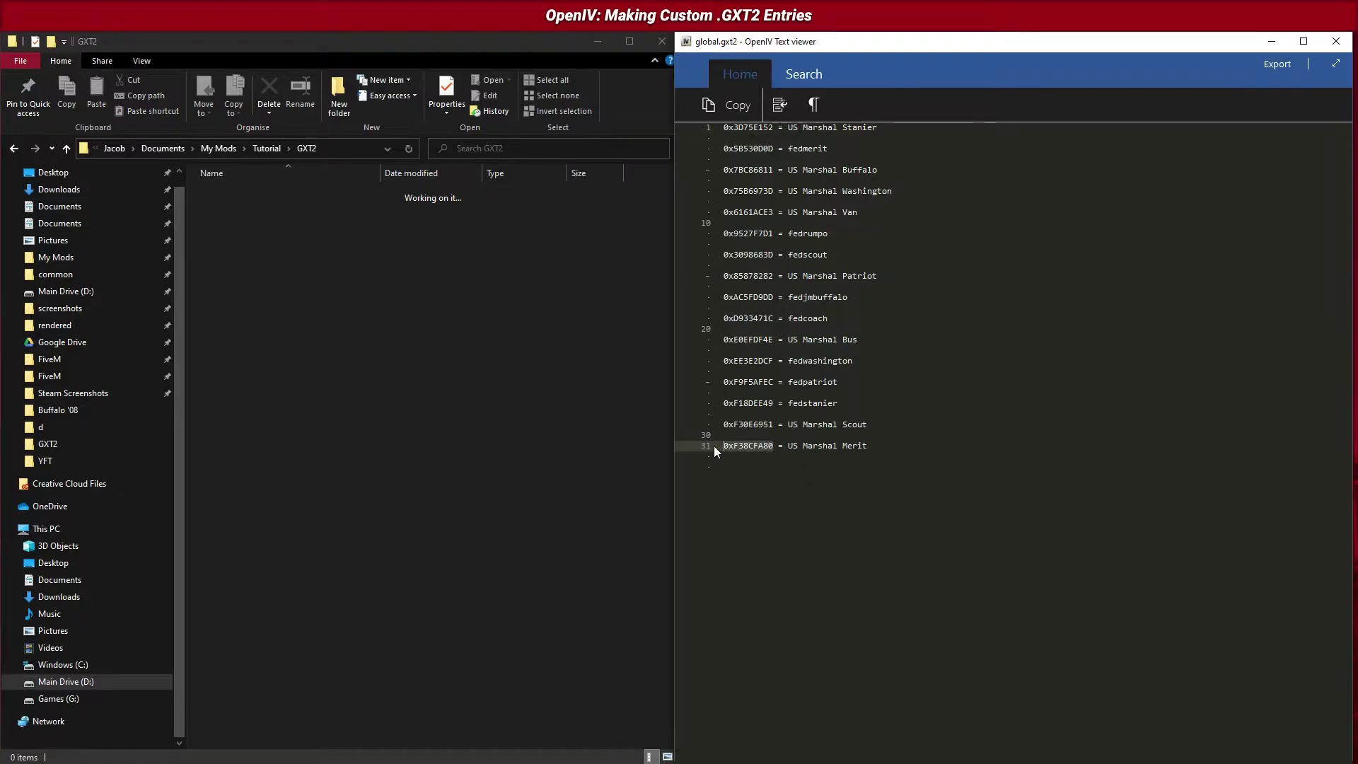
click(798, 451)
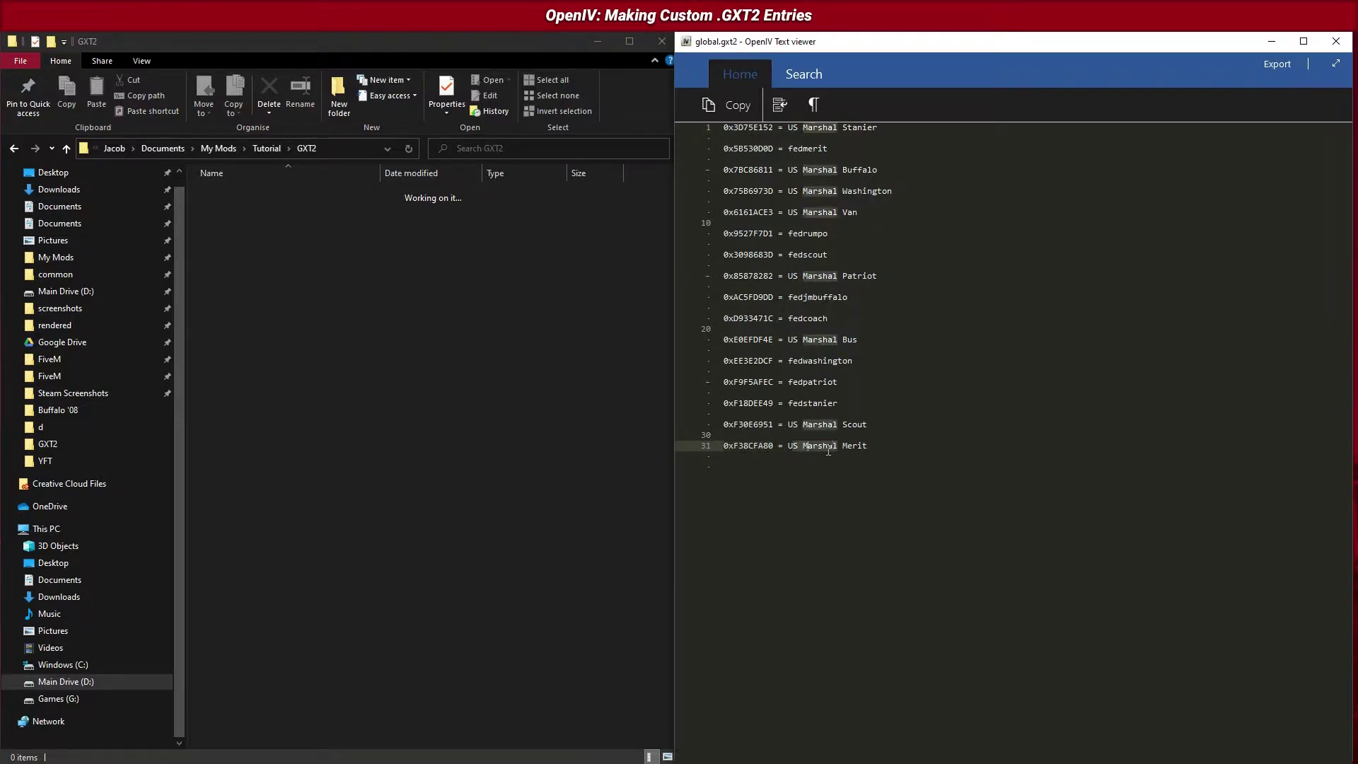
click(1336, 42)
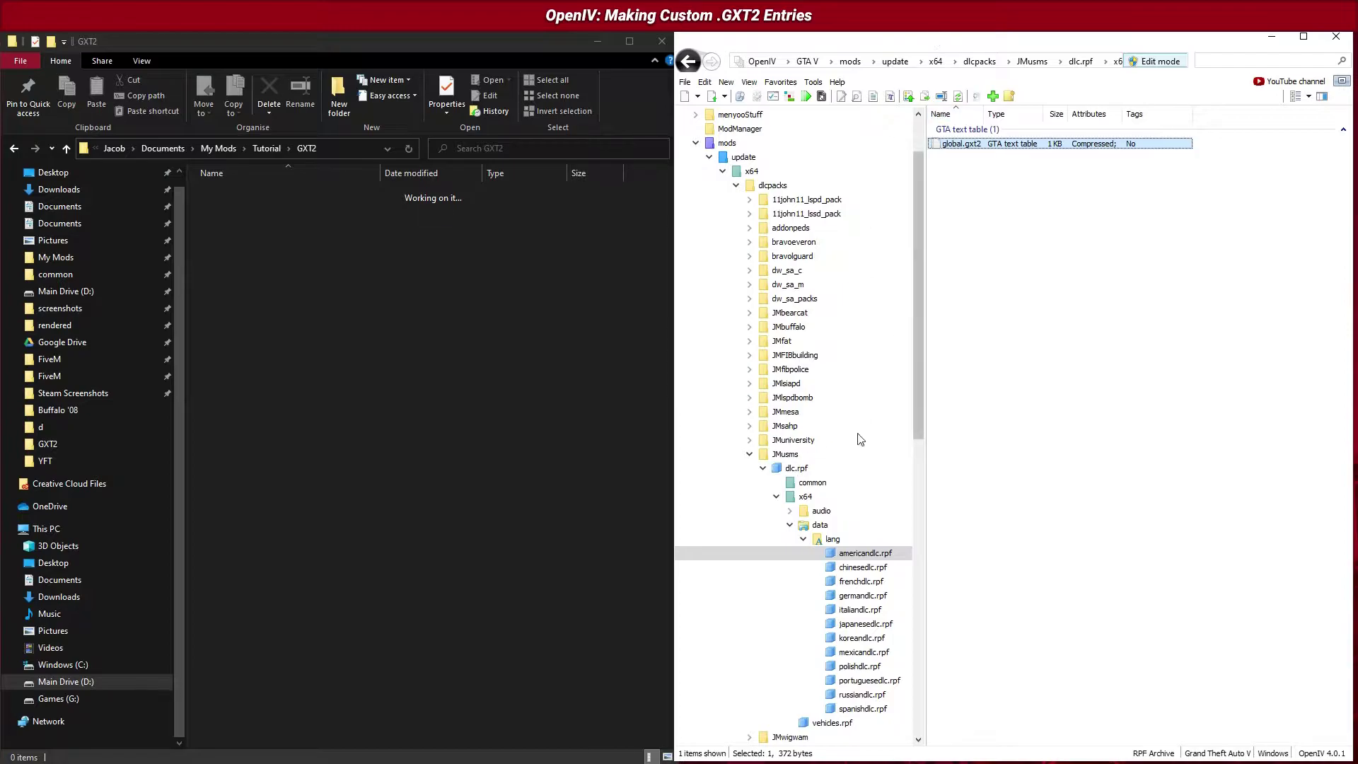
Browse from the JMusms folder through dlc.rpf, x64 and data to the lang folder
click(795, 458)
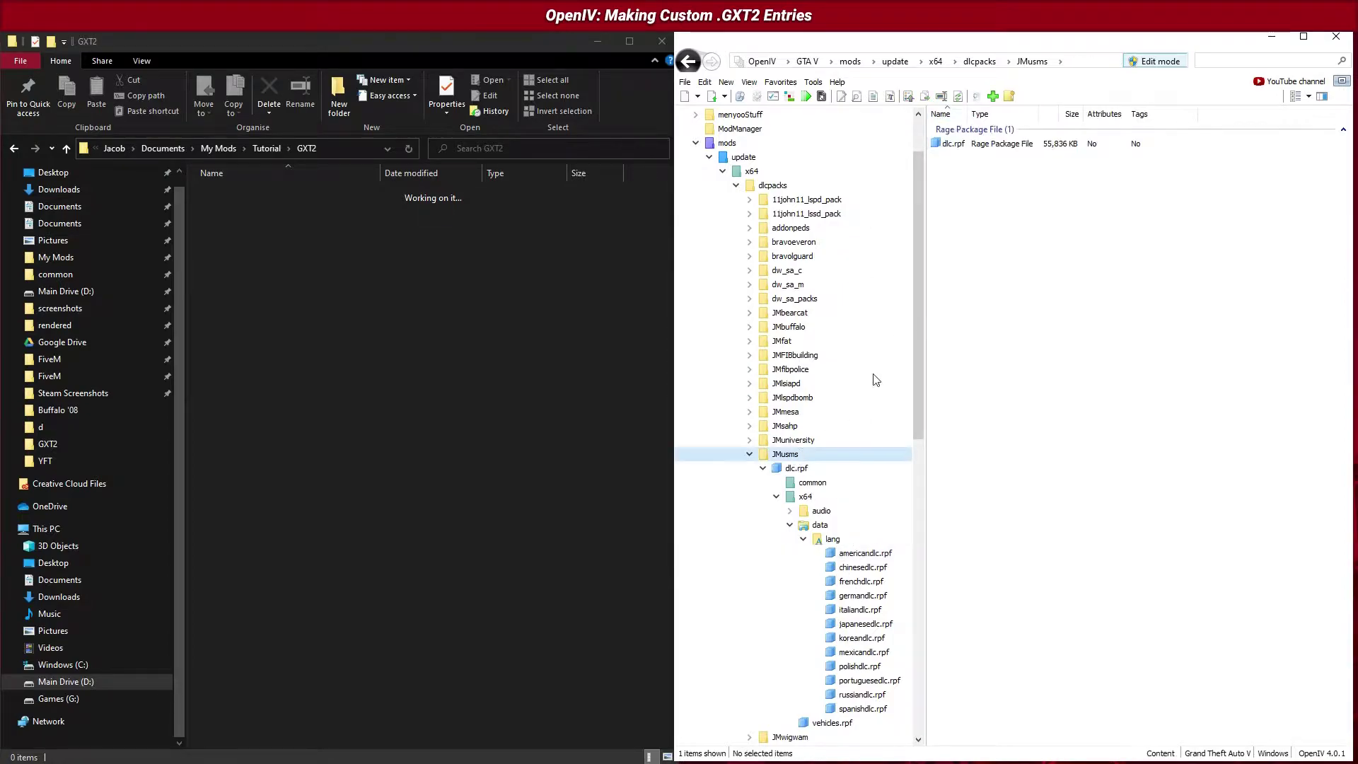
double_click(988, 143)
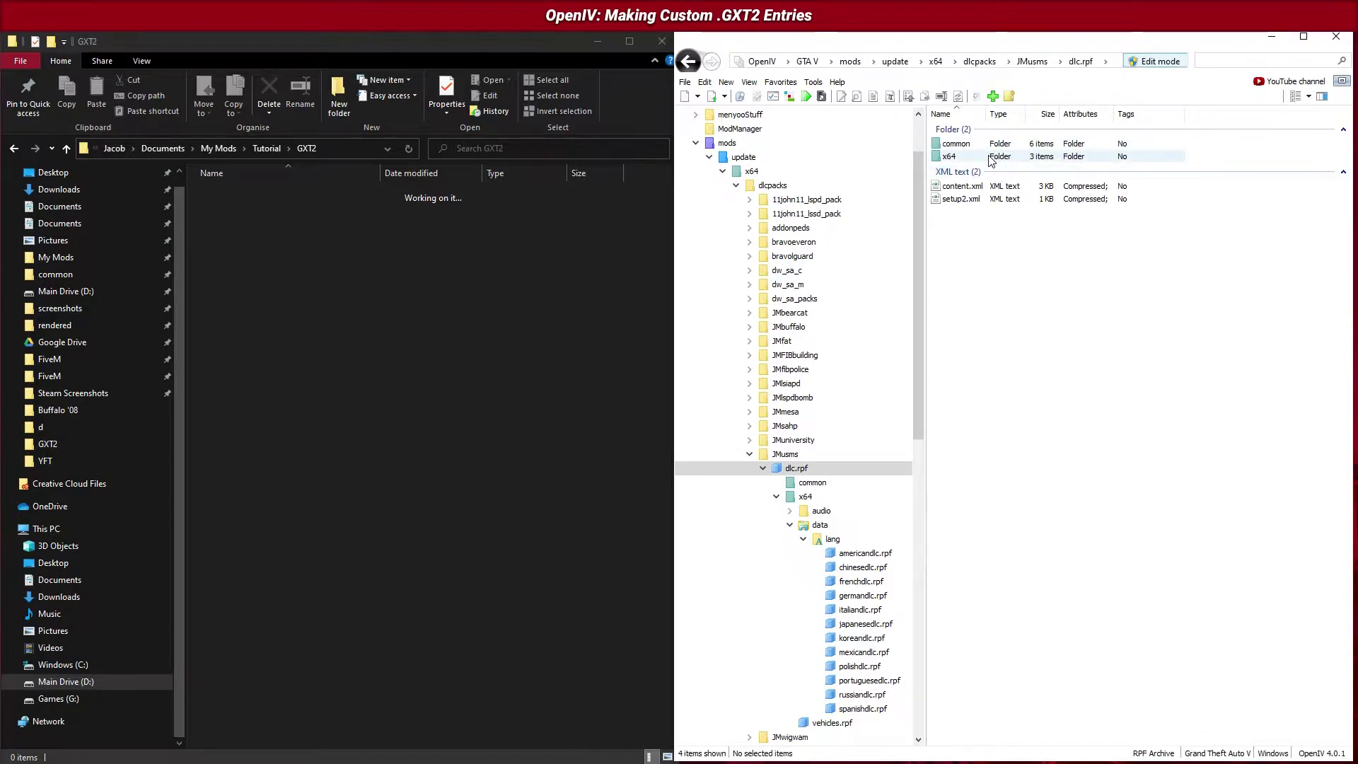
double_click(990, 157)
click(963, 158)
double_click(964, 157)
double_click(965, 145)
Look through the individual language archives in the lang folder
click(970, 156)
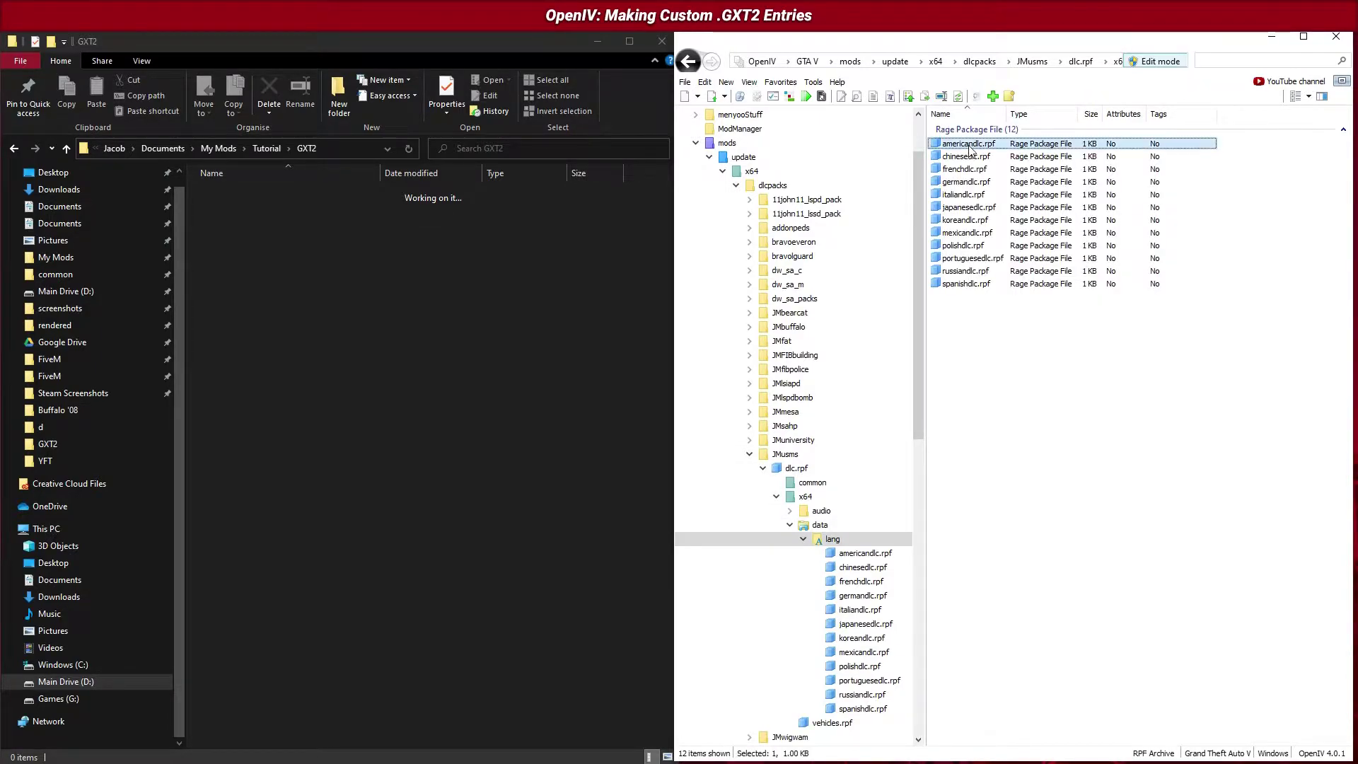
click(969, 169)
click(971, 182)
click(971, 194)
click(971, 208)
click(972, 220)
click(971, 232)
click(971, 246)
click(972, 258)
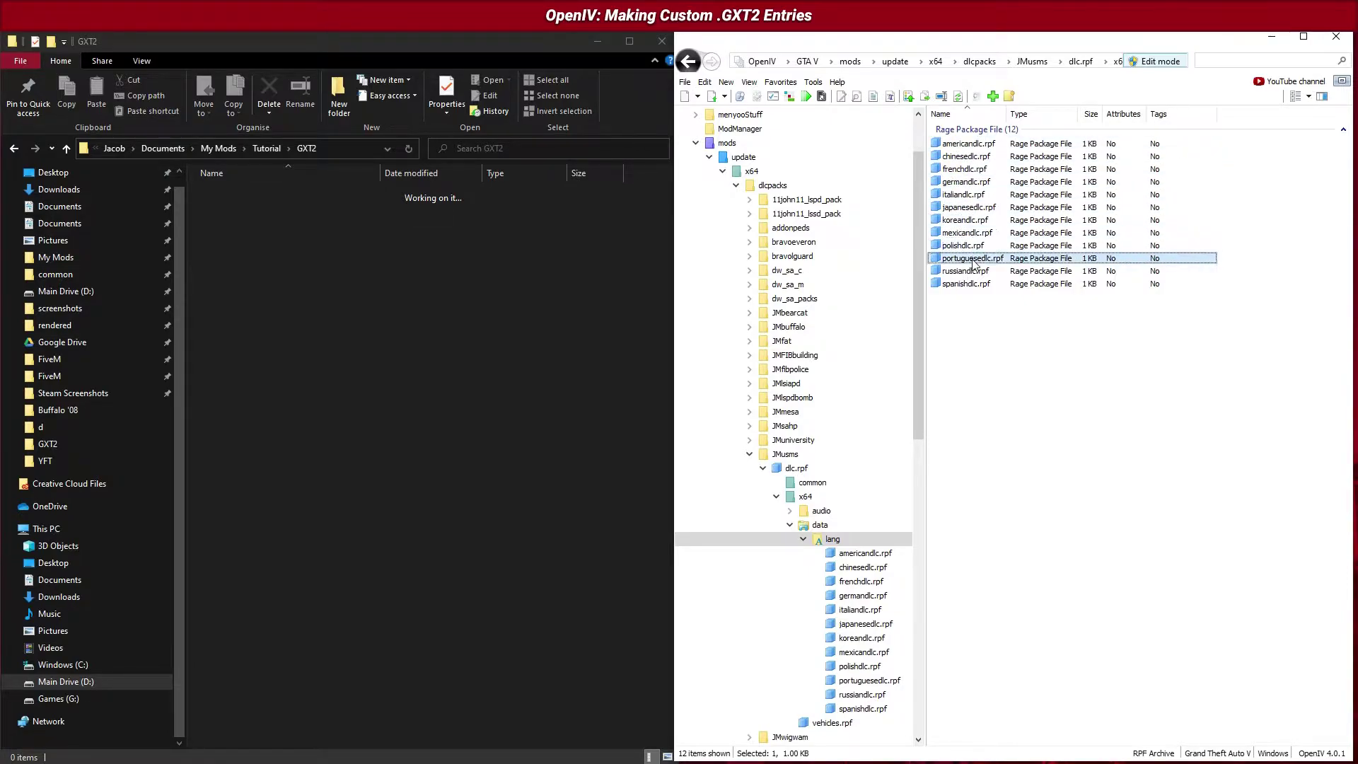
click(972, 271)
Export global.gxt2 from americandlc.rpf as an openFormat text file (.oxt) into the Tutorial\GXT2 folder
double_click(979, 144)
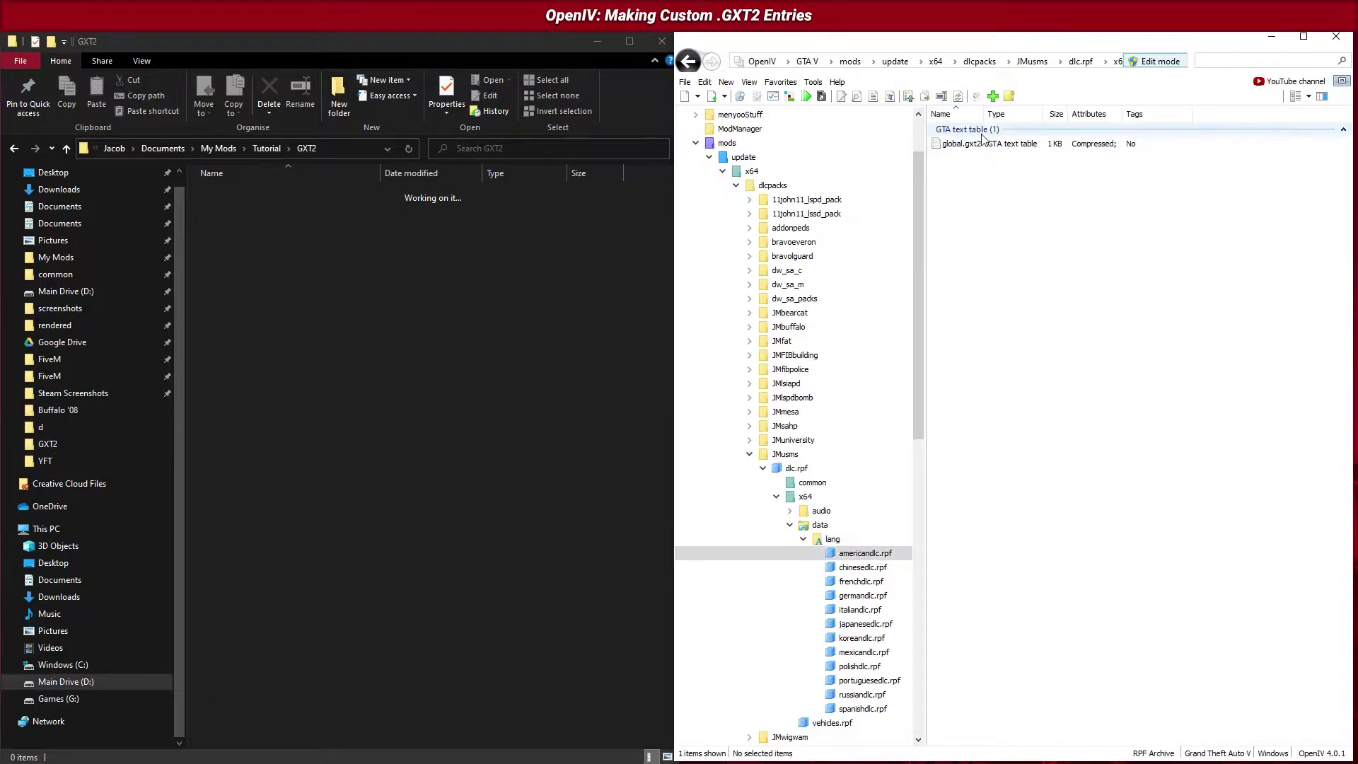
click(983, 146)
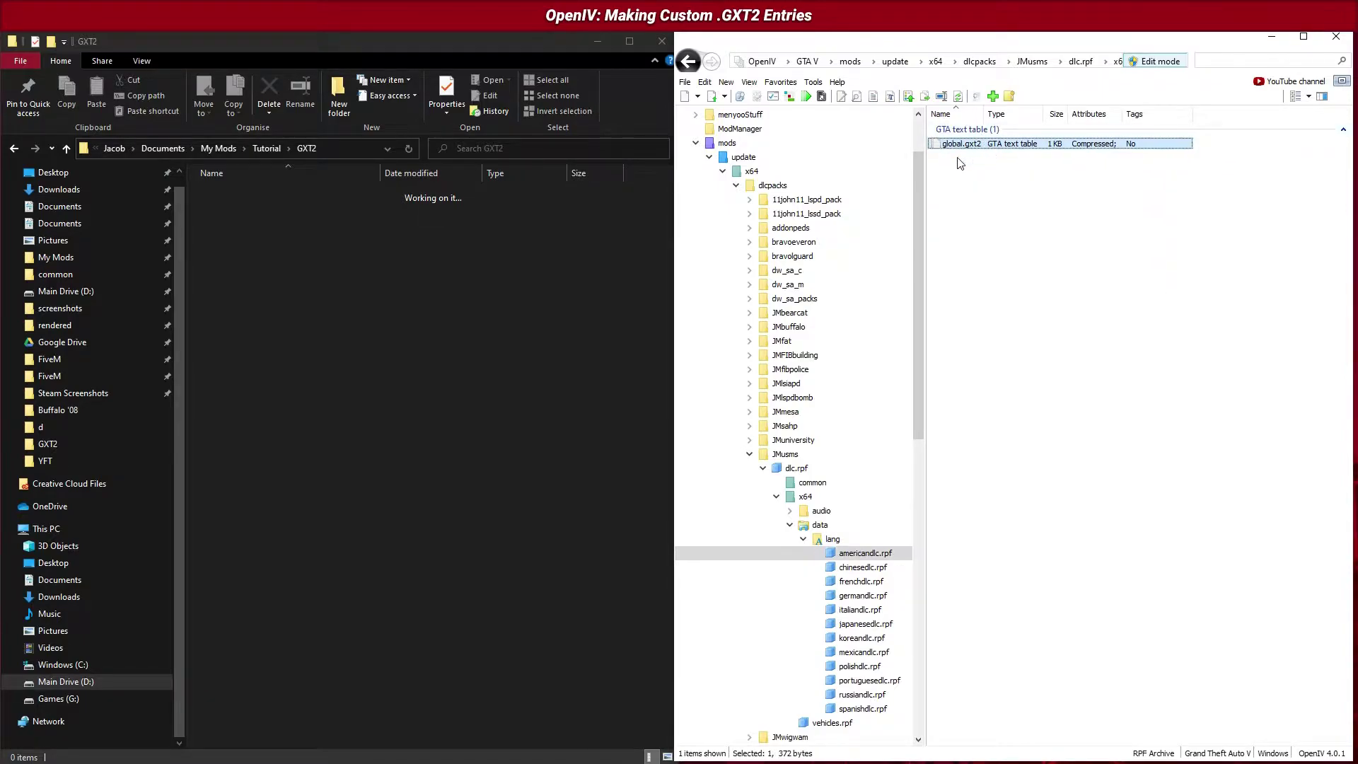
right_click(983, 152)
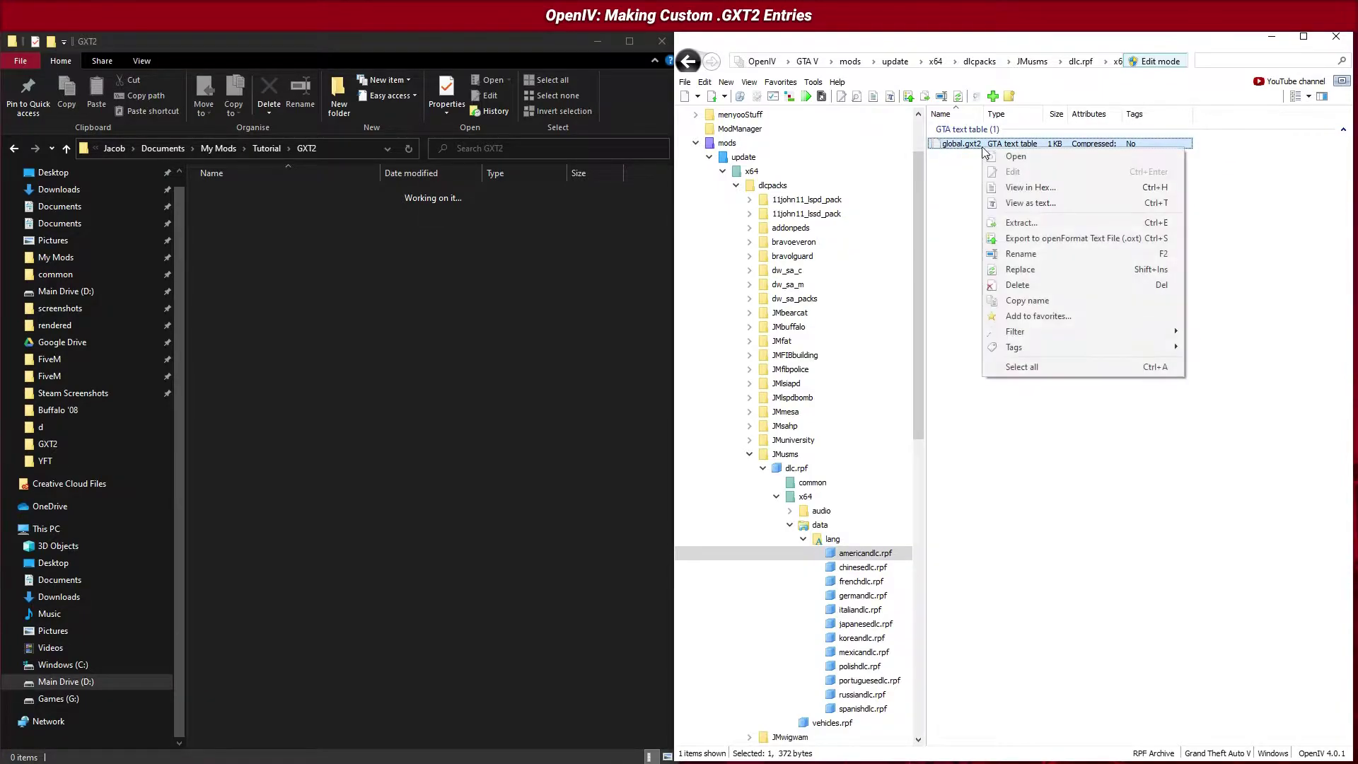
click(1043, 244)
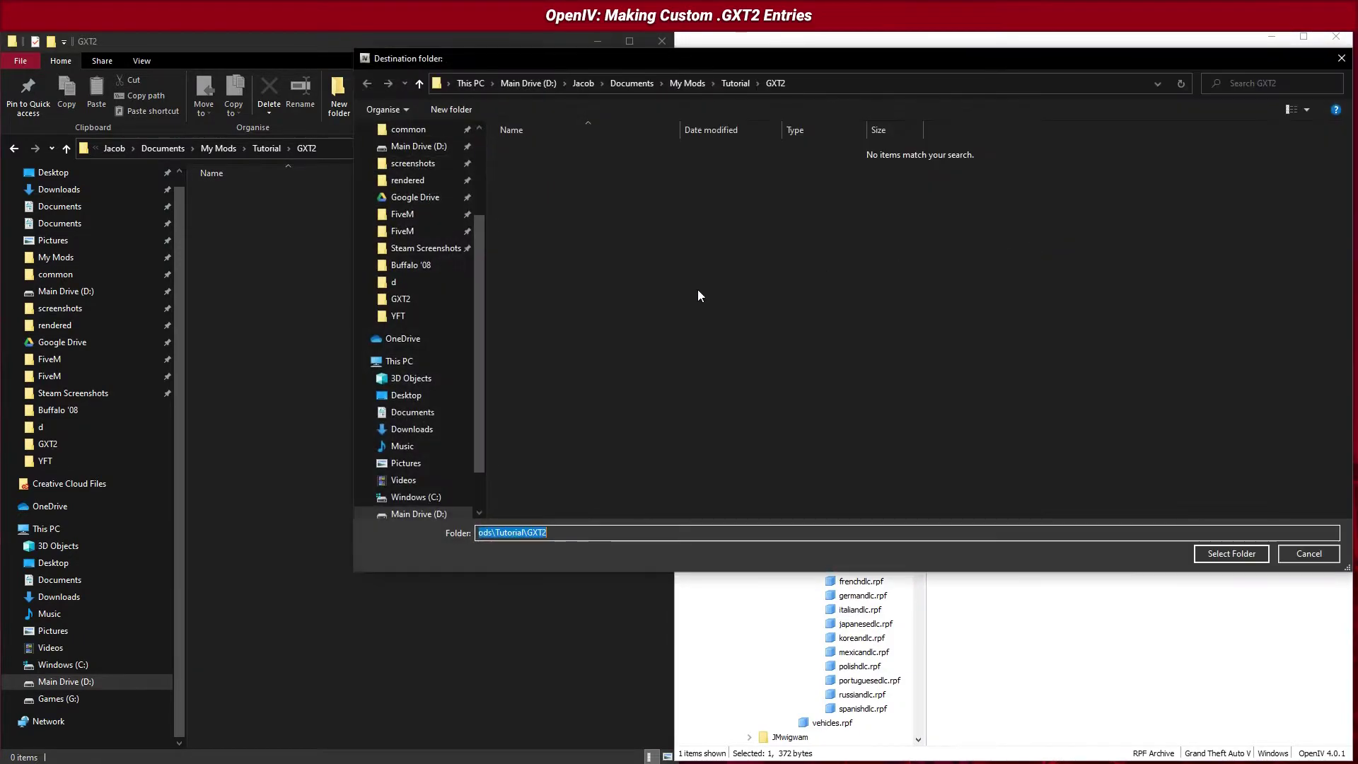
click(1231, 553)
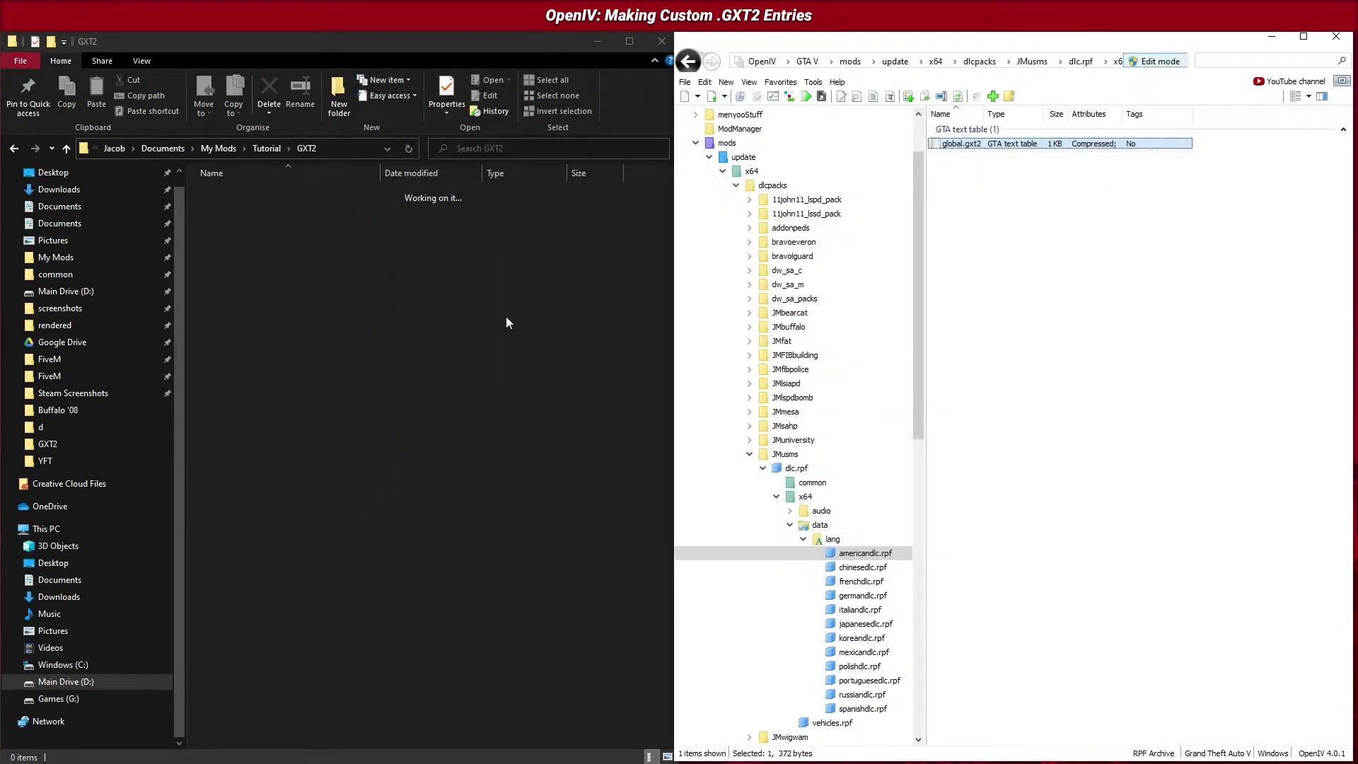
Open the exported global OXT file in Notepad and fit its window to the left half of the screen
click(283, 218)
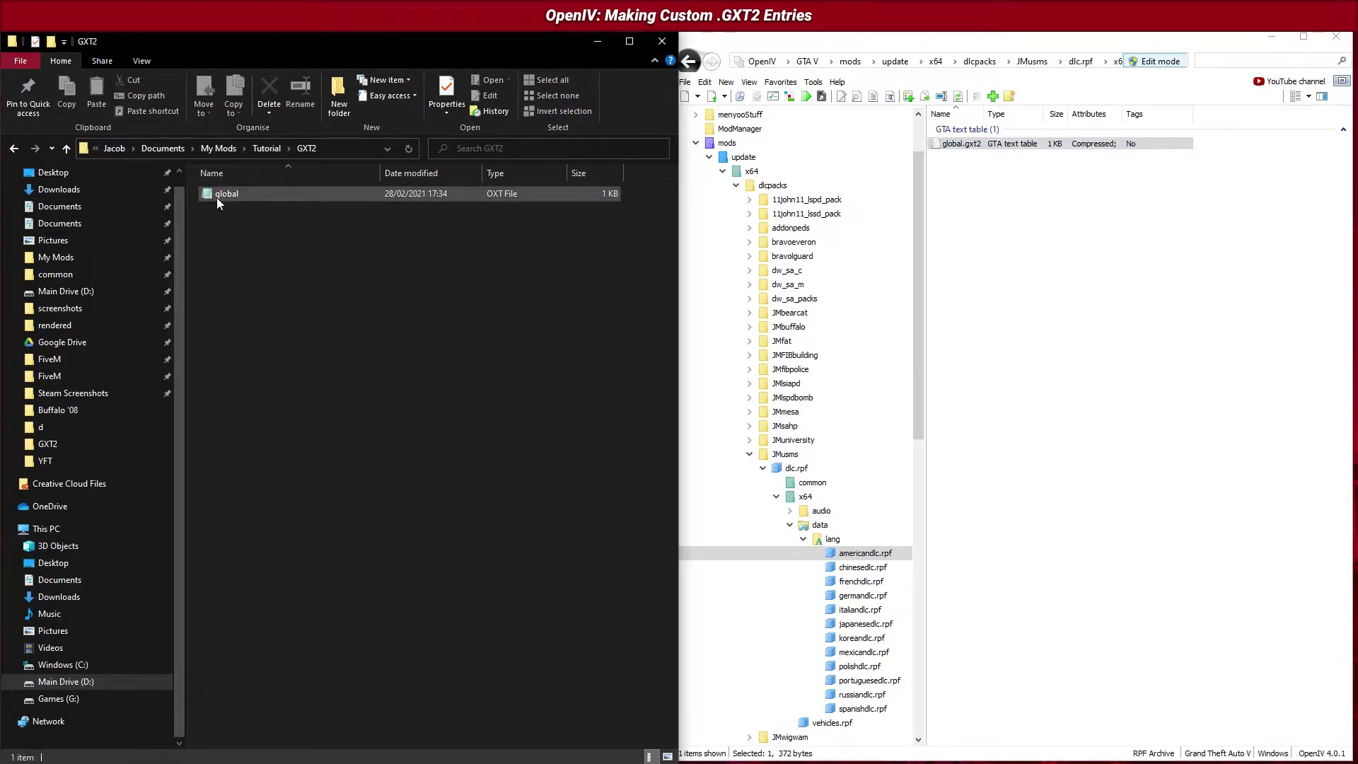
click(216, 197)
double_click(217, 197)
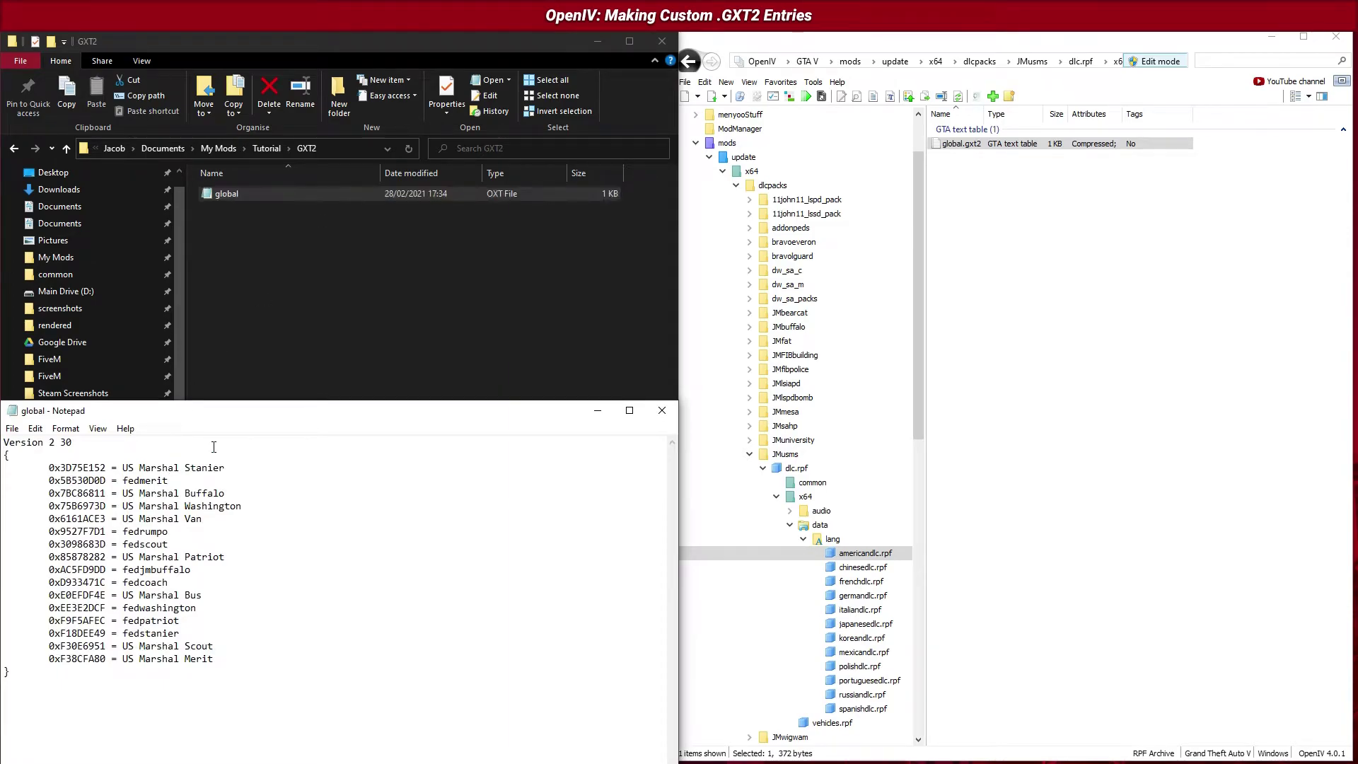
drag(218, 412, 0, 286)
click(215, 202)
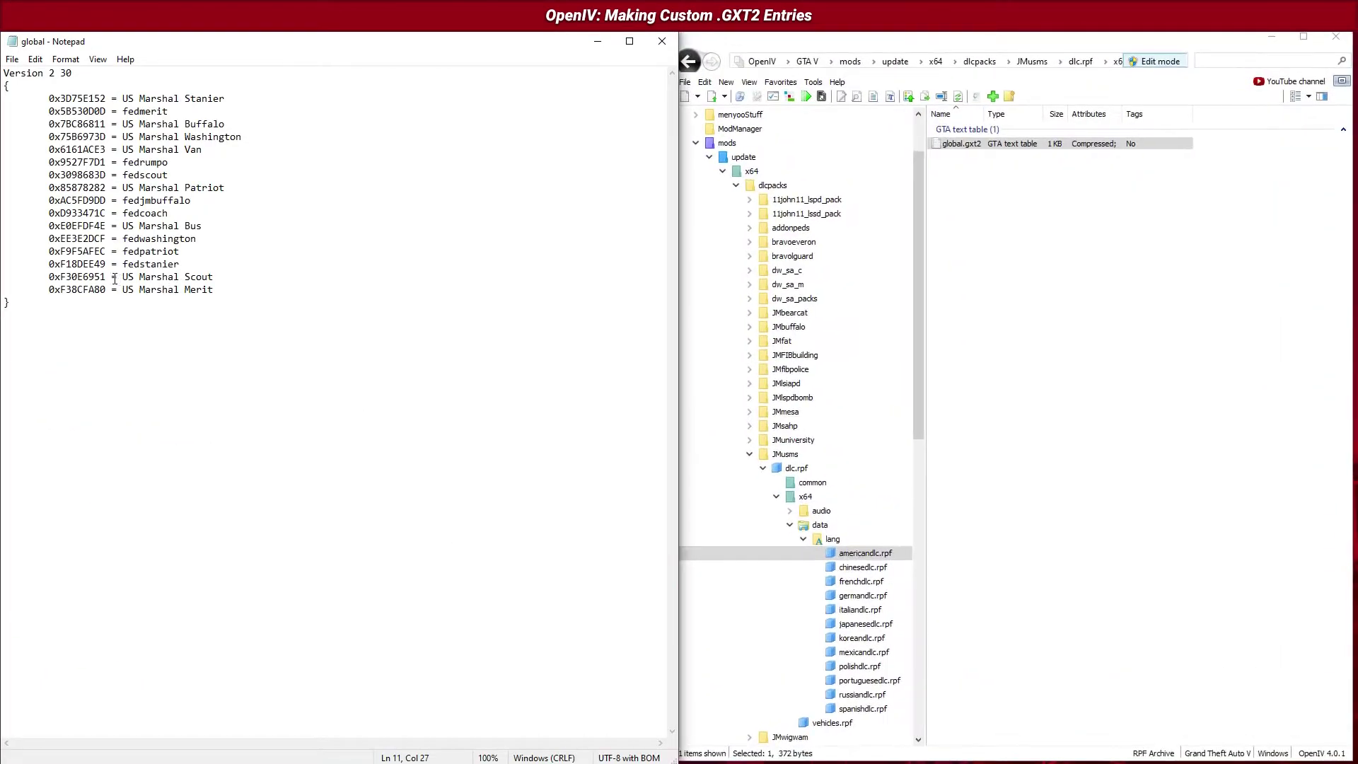
Compare the hash codes in the exported text file with the entries in the original global.gxt2
double_click(76, 289)
click(979, 144)
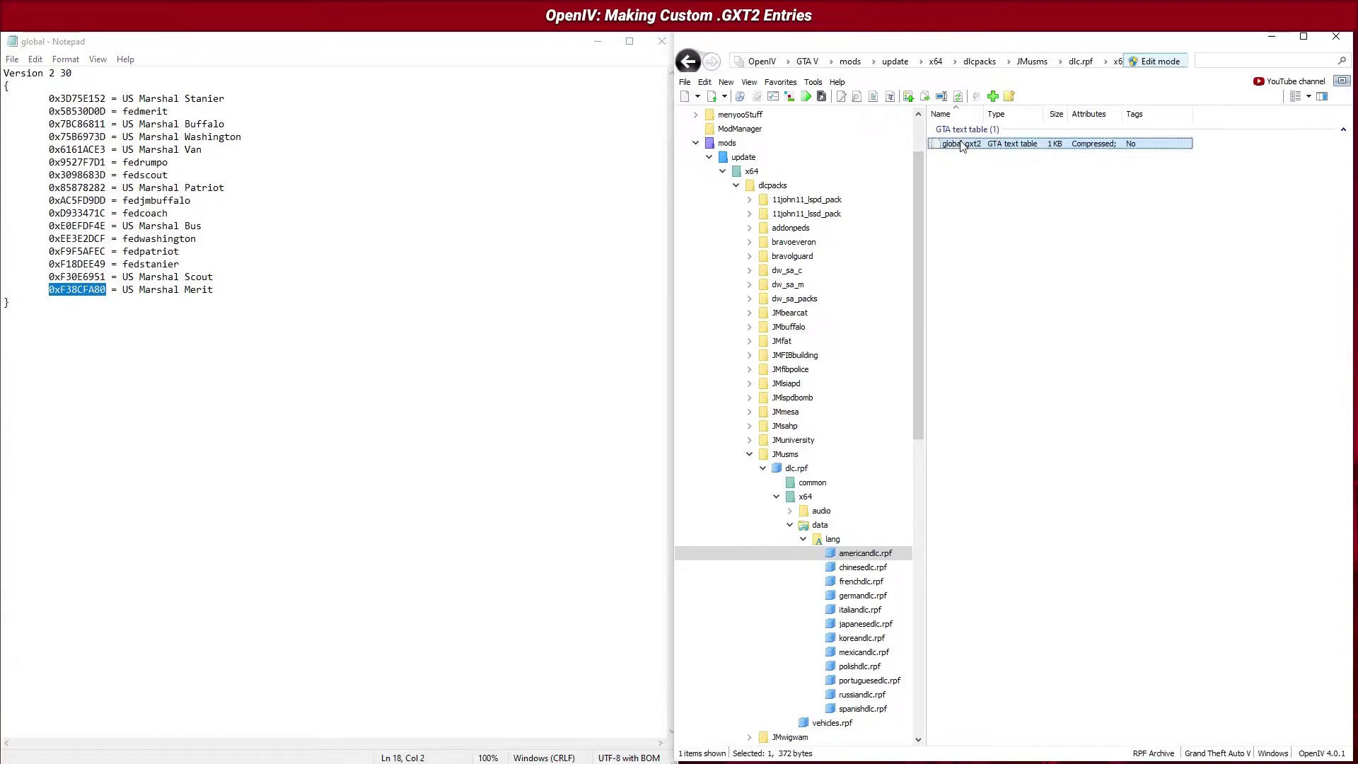
double_click(979, 144)
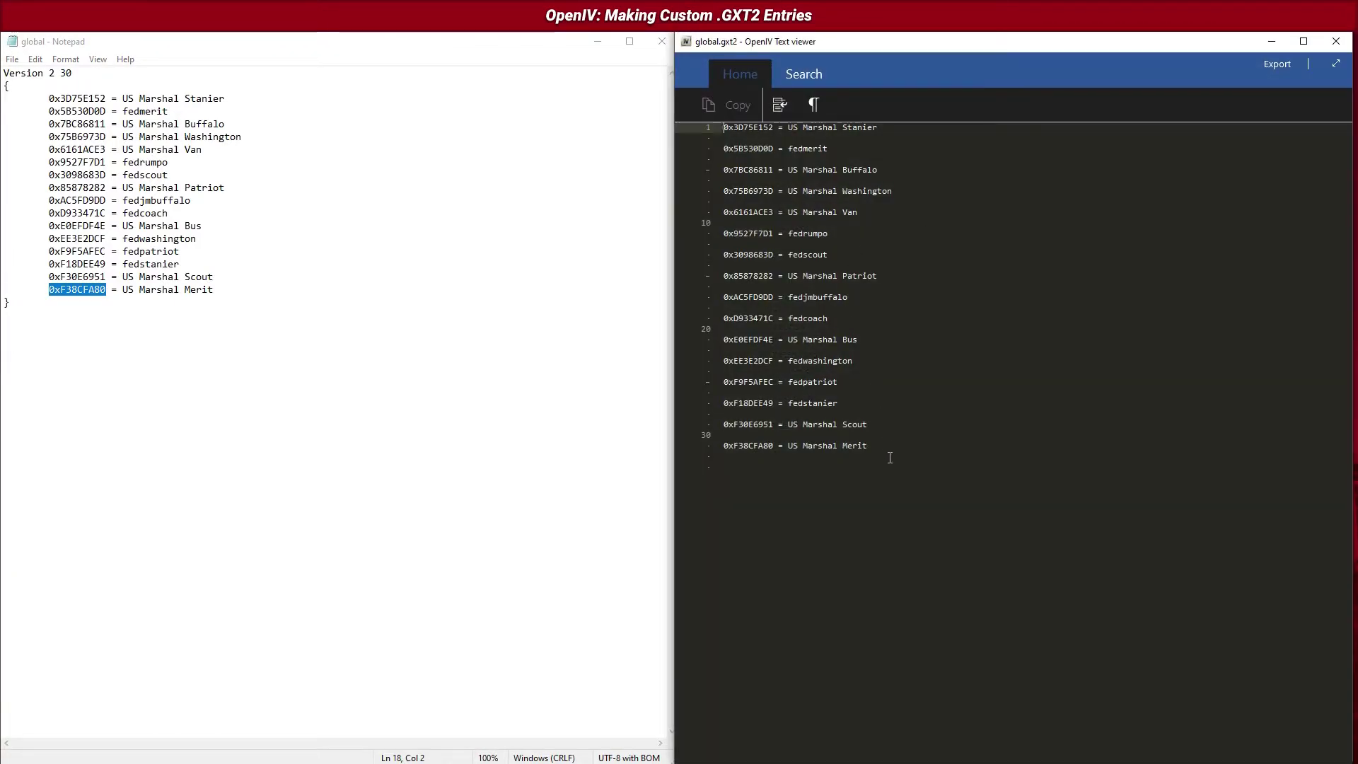
click(1336, 41)
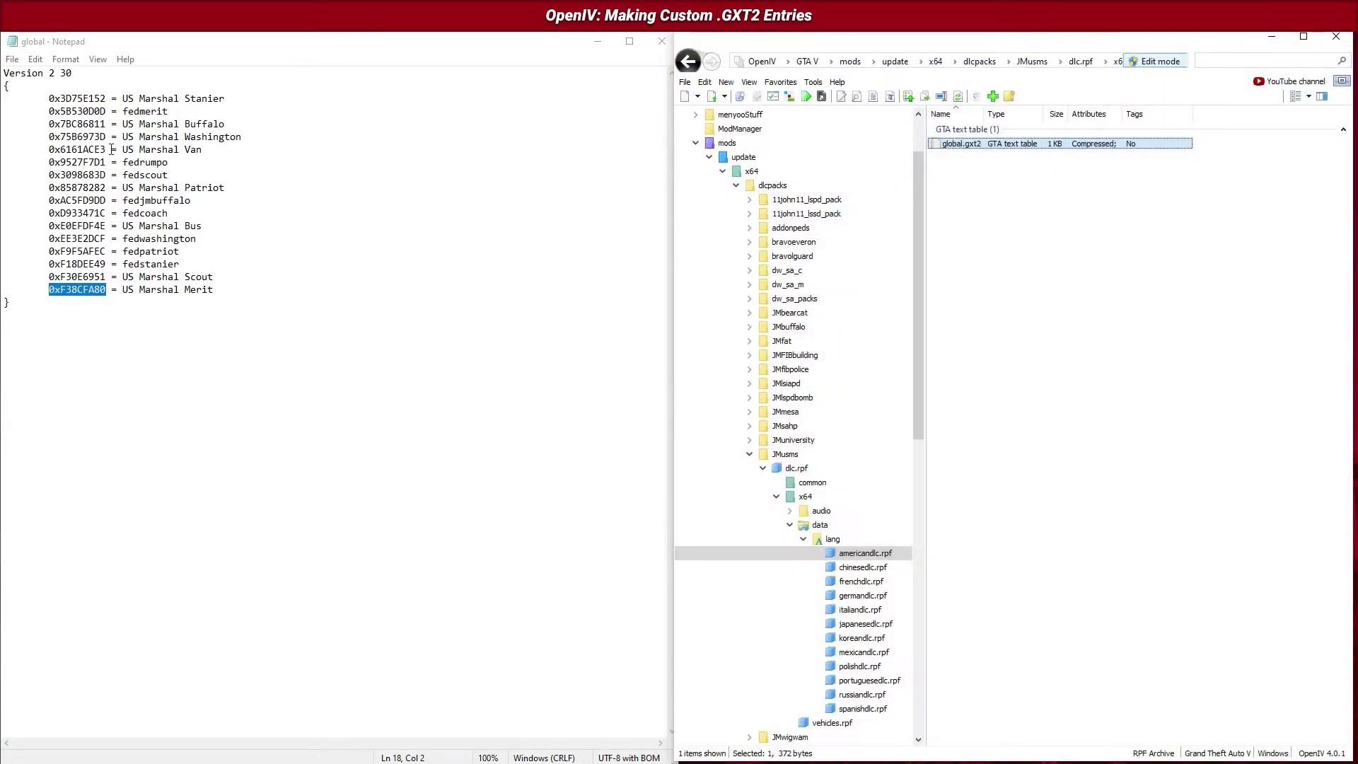
click(106, 241)
double_click(53, 215)
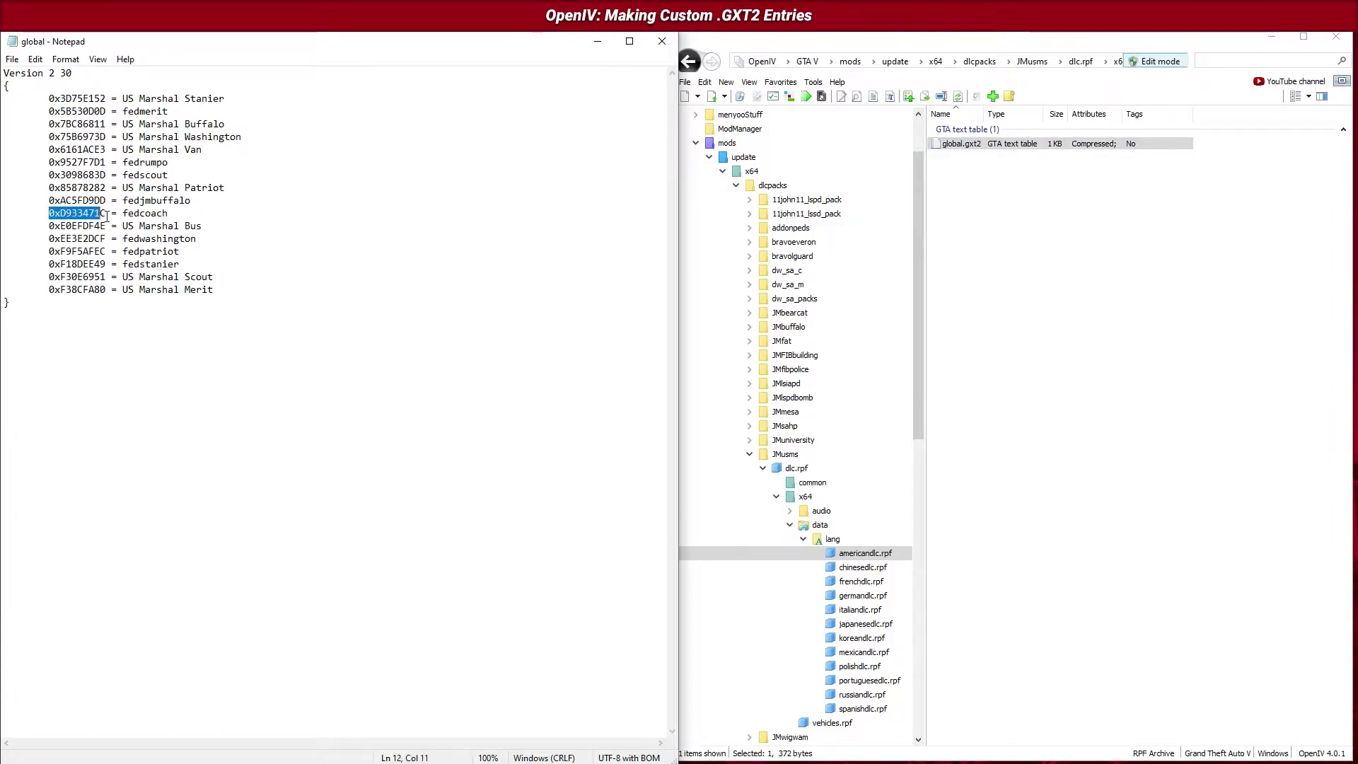
click(1083, 302)
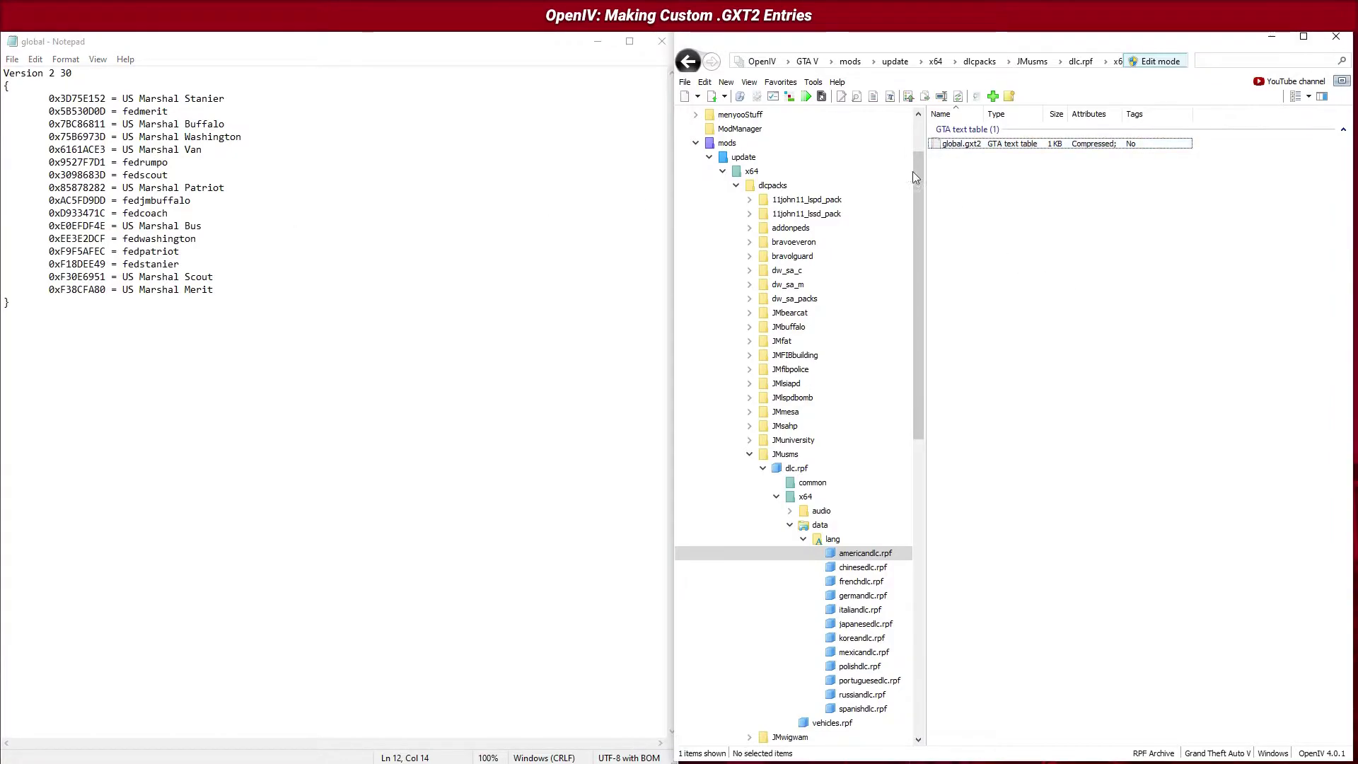
Open the Hash Generator with Hex output format and place its window below the entries of the exported text file
click(814, 83)
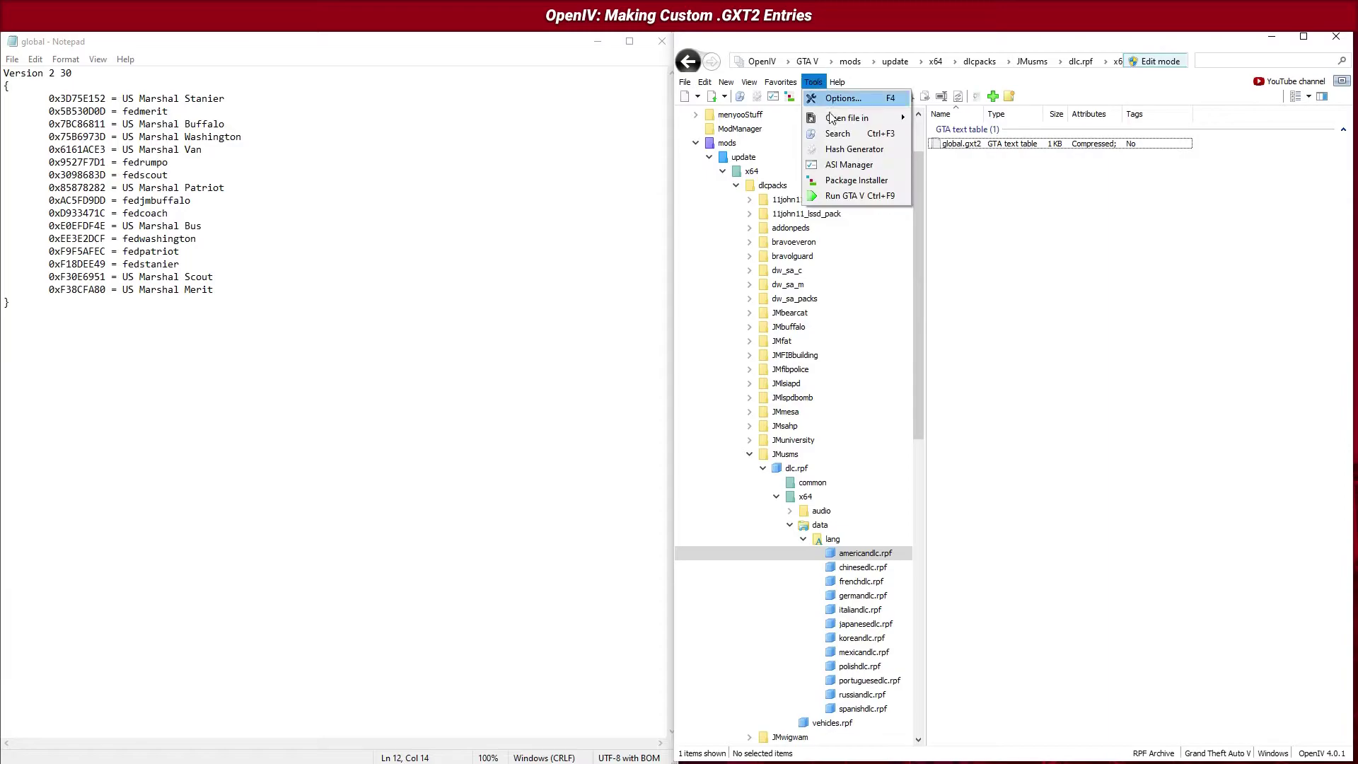
click(844, 150)
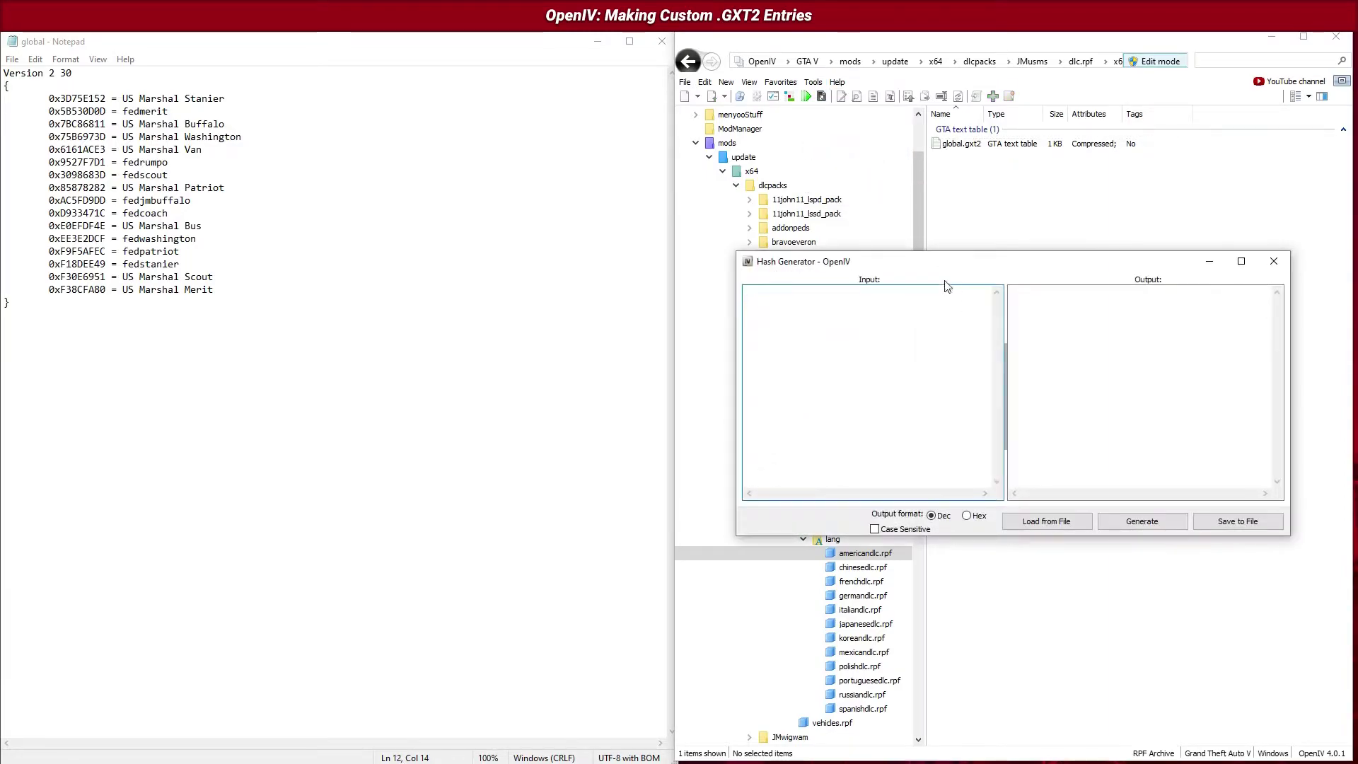
click(821, 362)
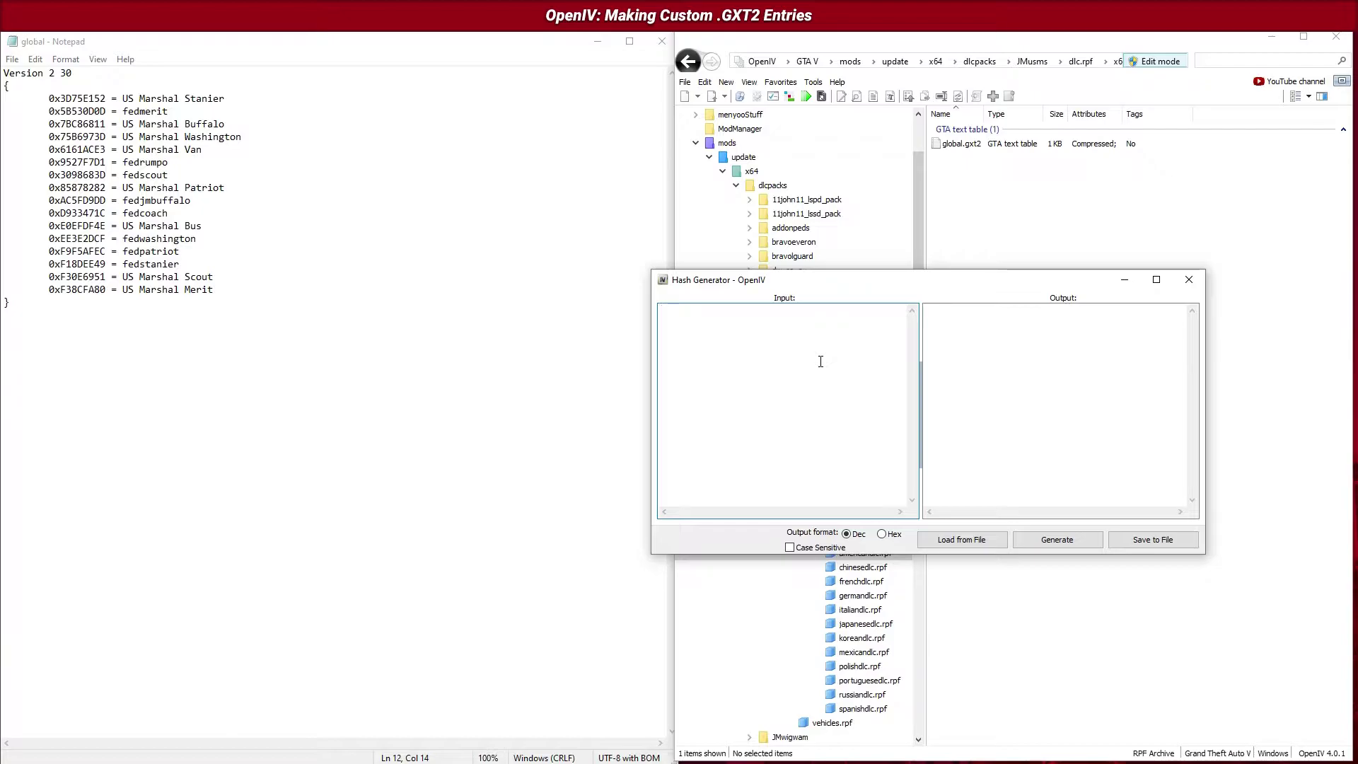
click(882, 535)
click(838, 337)
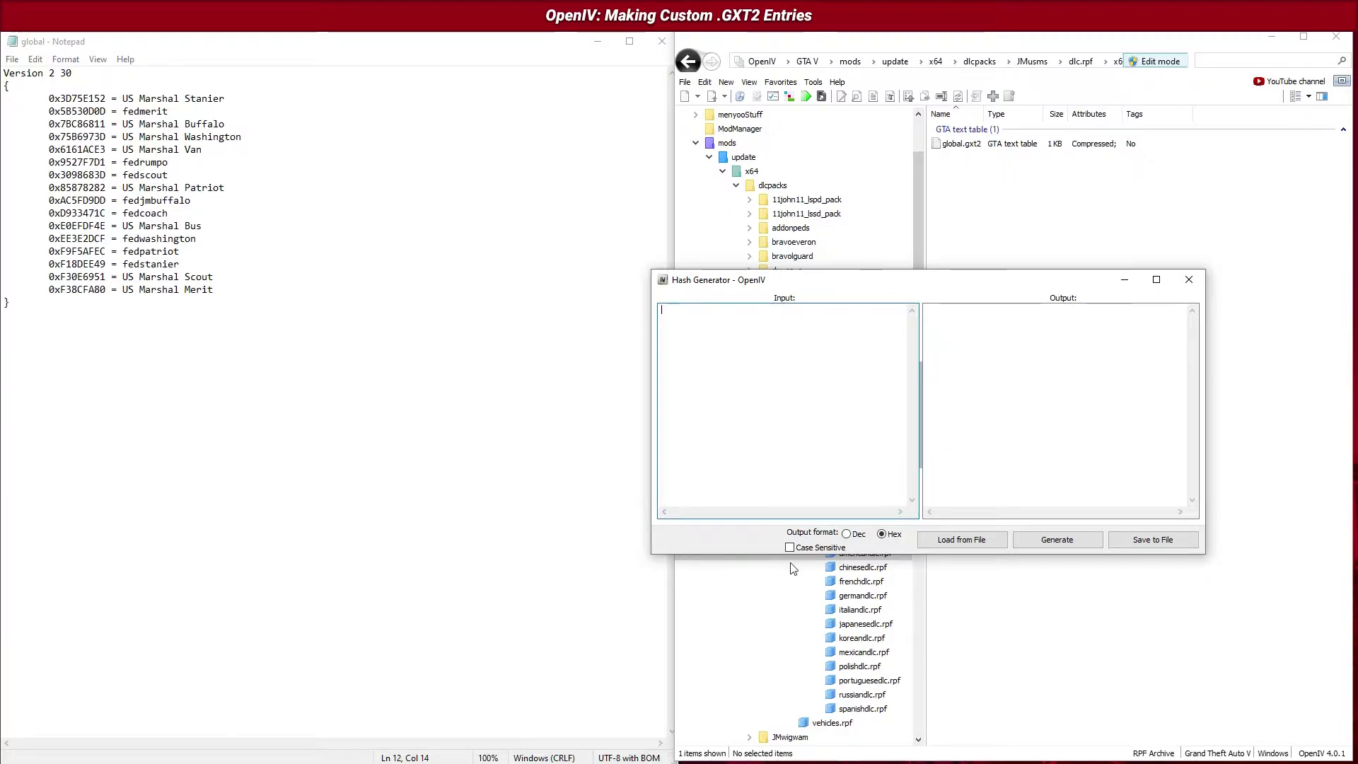
drag(807, 279, 165, 312)
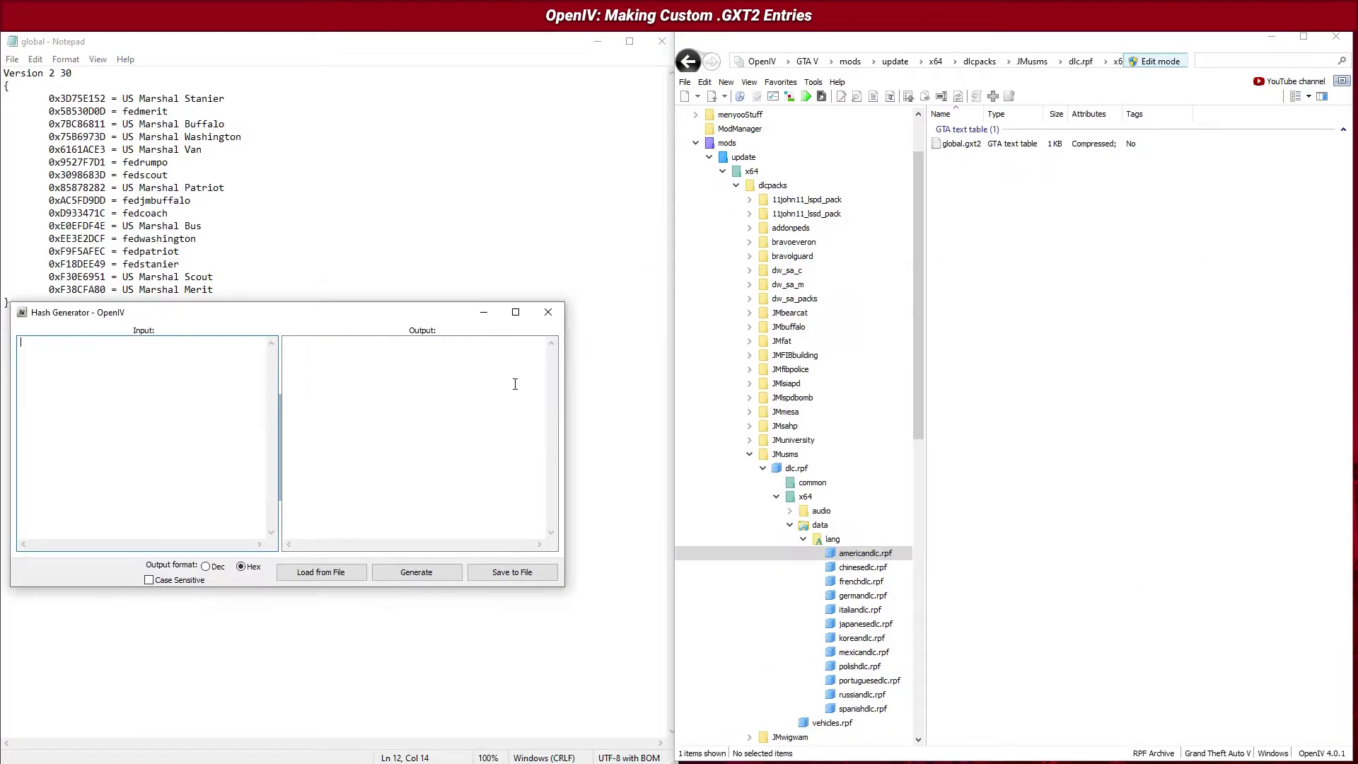
Open vehicles.meta from the JMusms common folder and locate the gameName of the first vehicle, USMSScout
click(812, 483)
double_click(1019, 207)
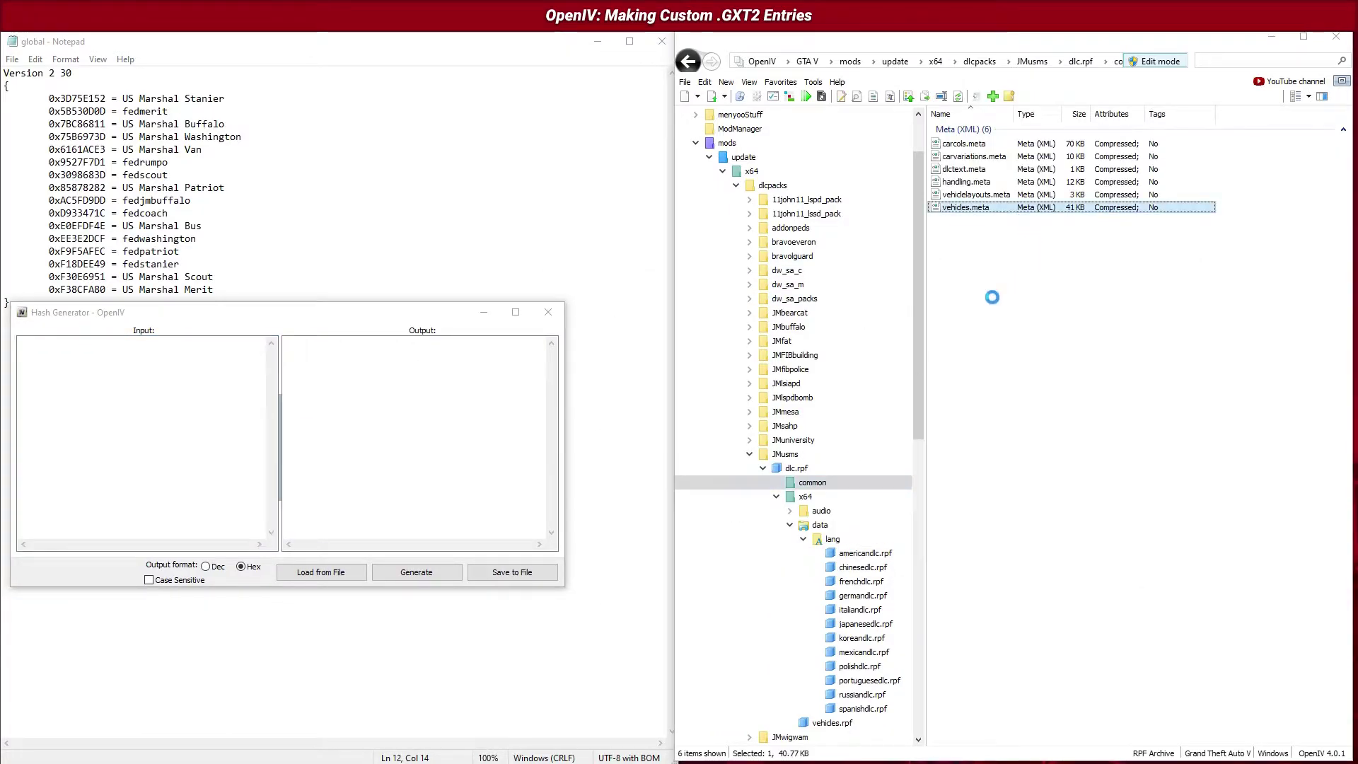
click(833, 193)
click(835, 203)
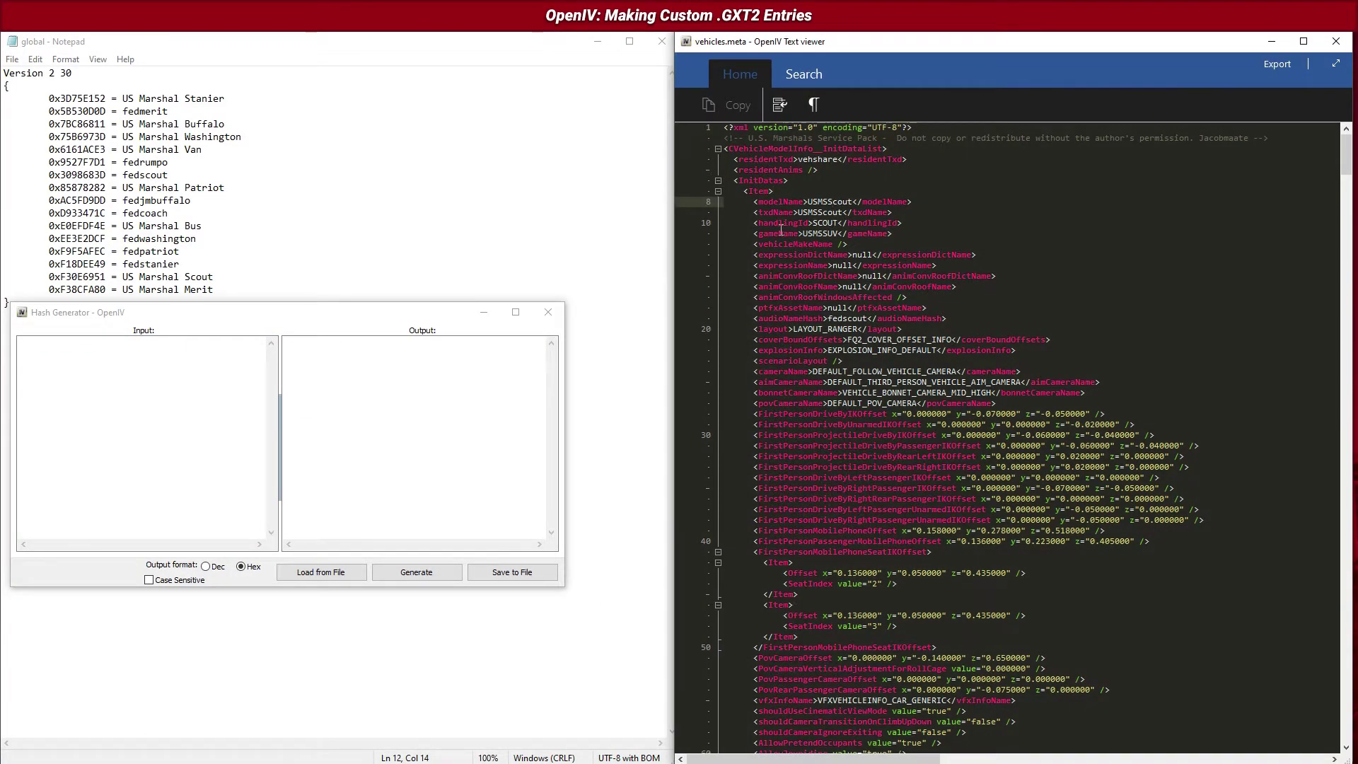
click(834, 234)
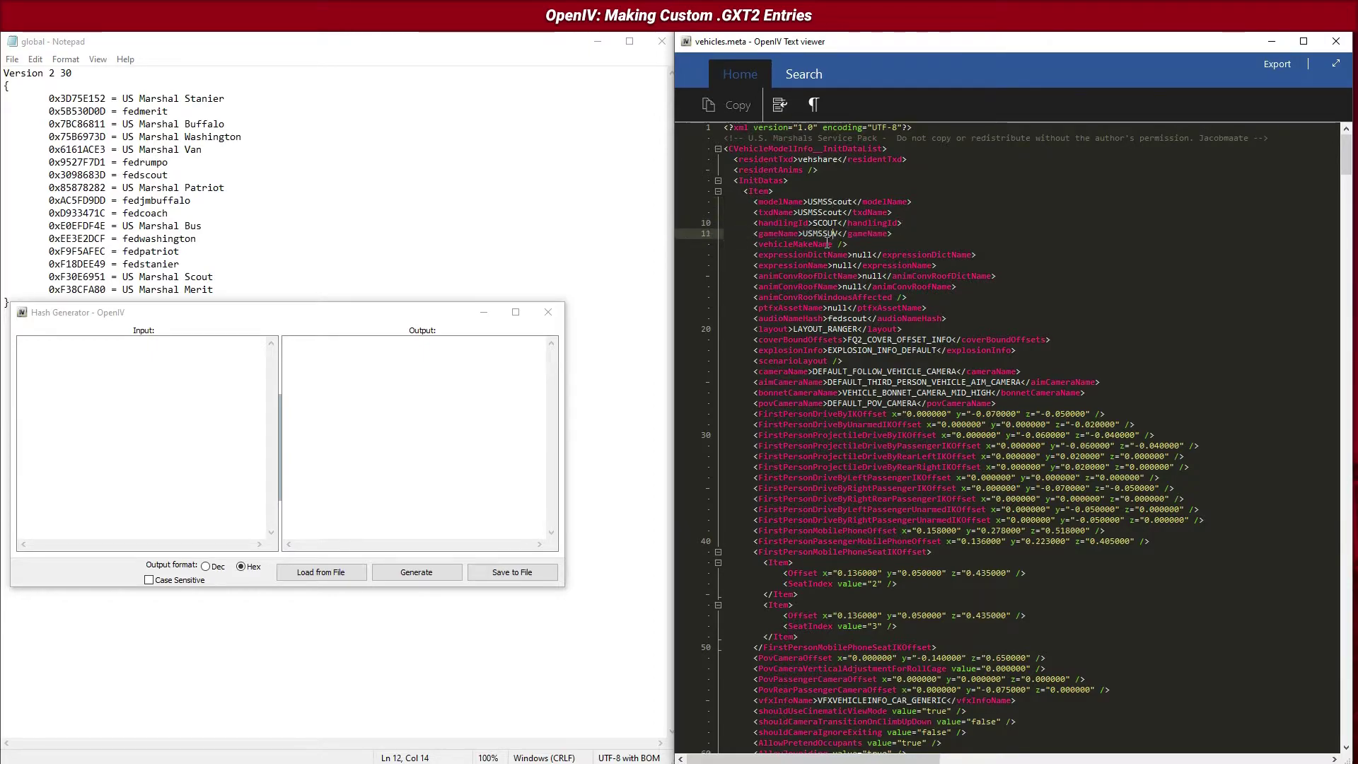
Enter USMSSUV, FIBP, FIBP2 and FIBP3 on separate lines as the Hash Generator input
click(120, 347)
text(USMSSUV)
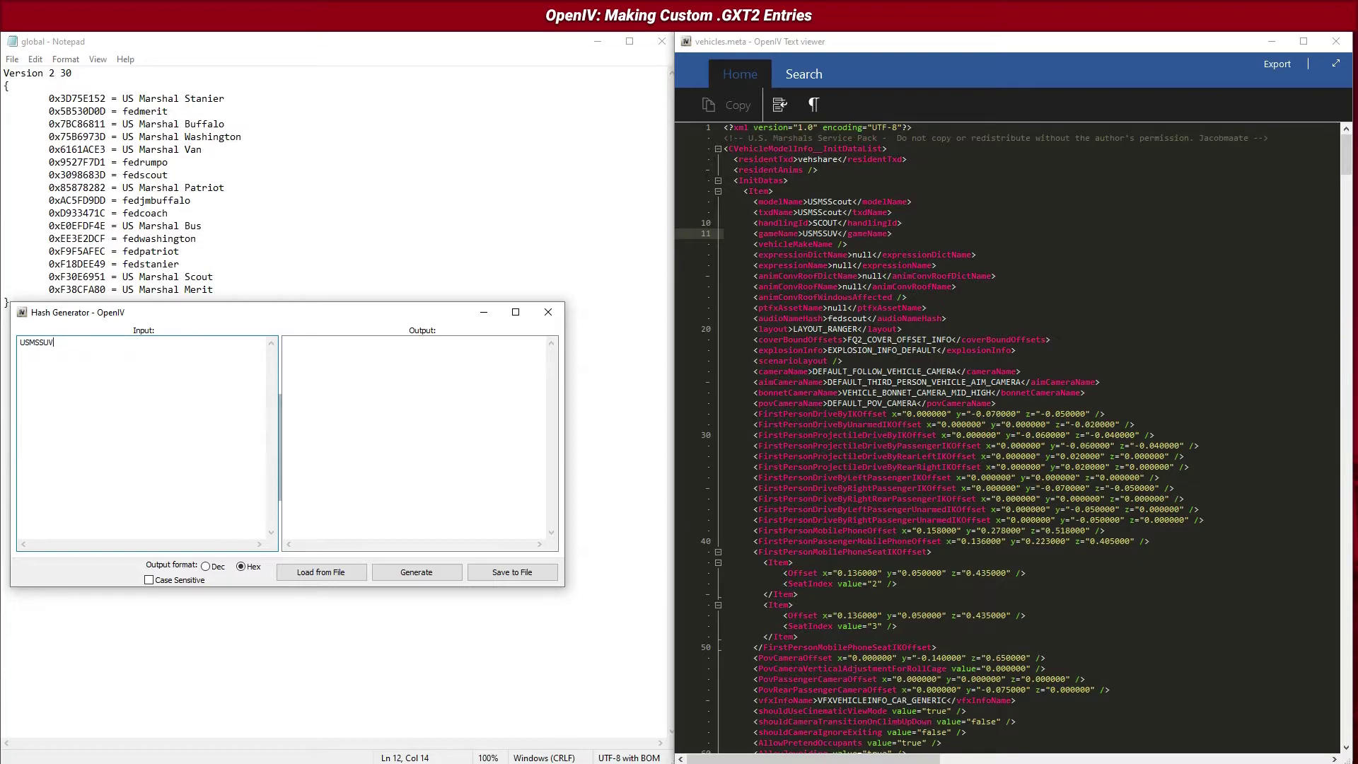
key(Return)
key(Return)
text(FIBP2 )
text(FIBP3)
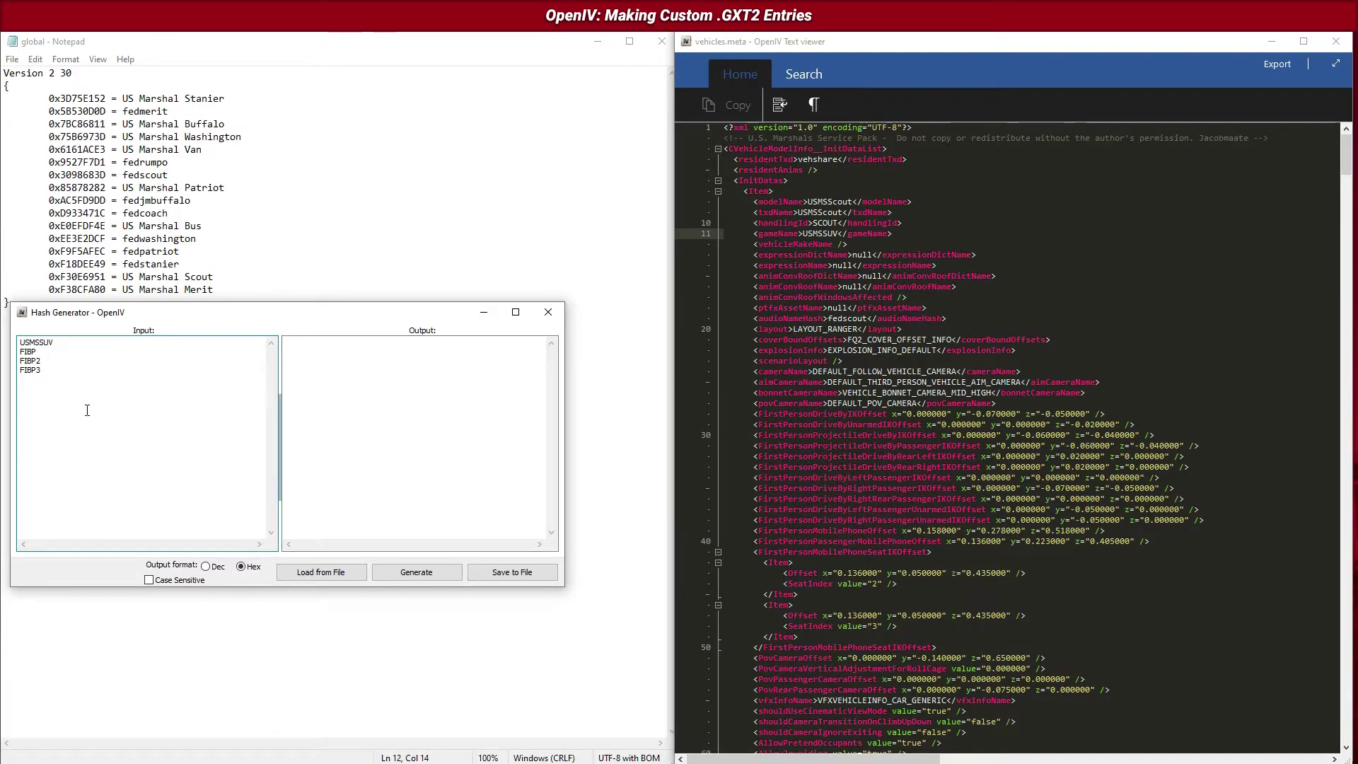
Generate the hex hashes for the four names, place the Hash Generator over vehicles.meta and select the USMSSUV hash
click(810, 246)
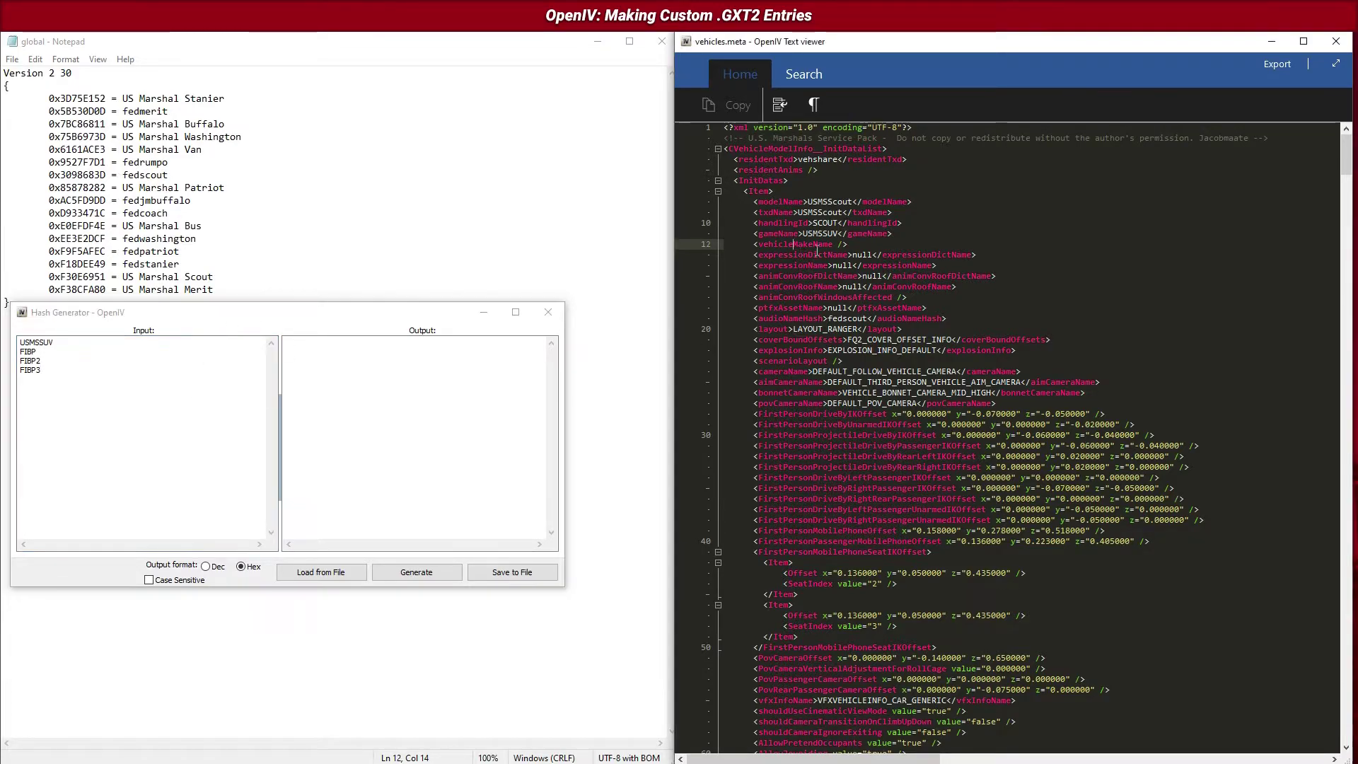
drag(839, 234, 813, 240)
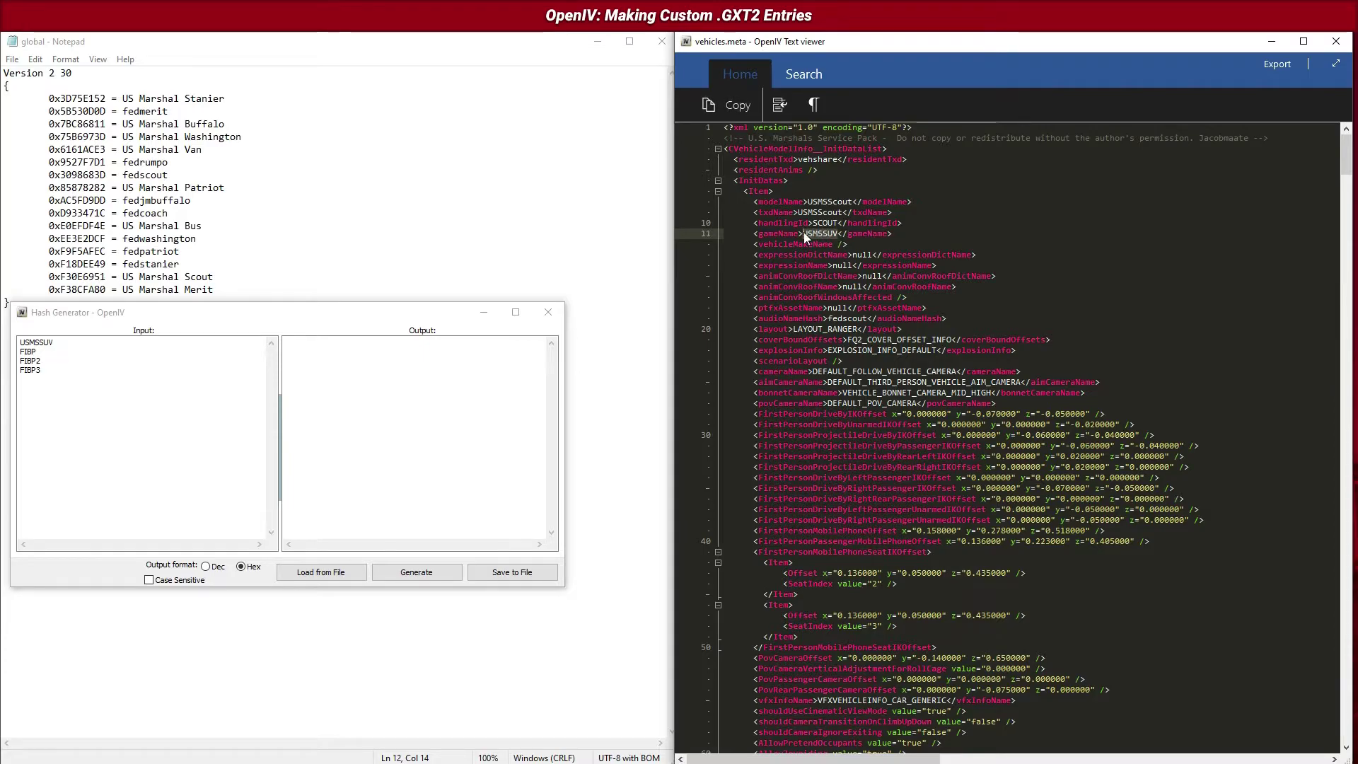
click(803, 232)
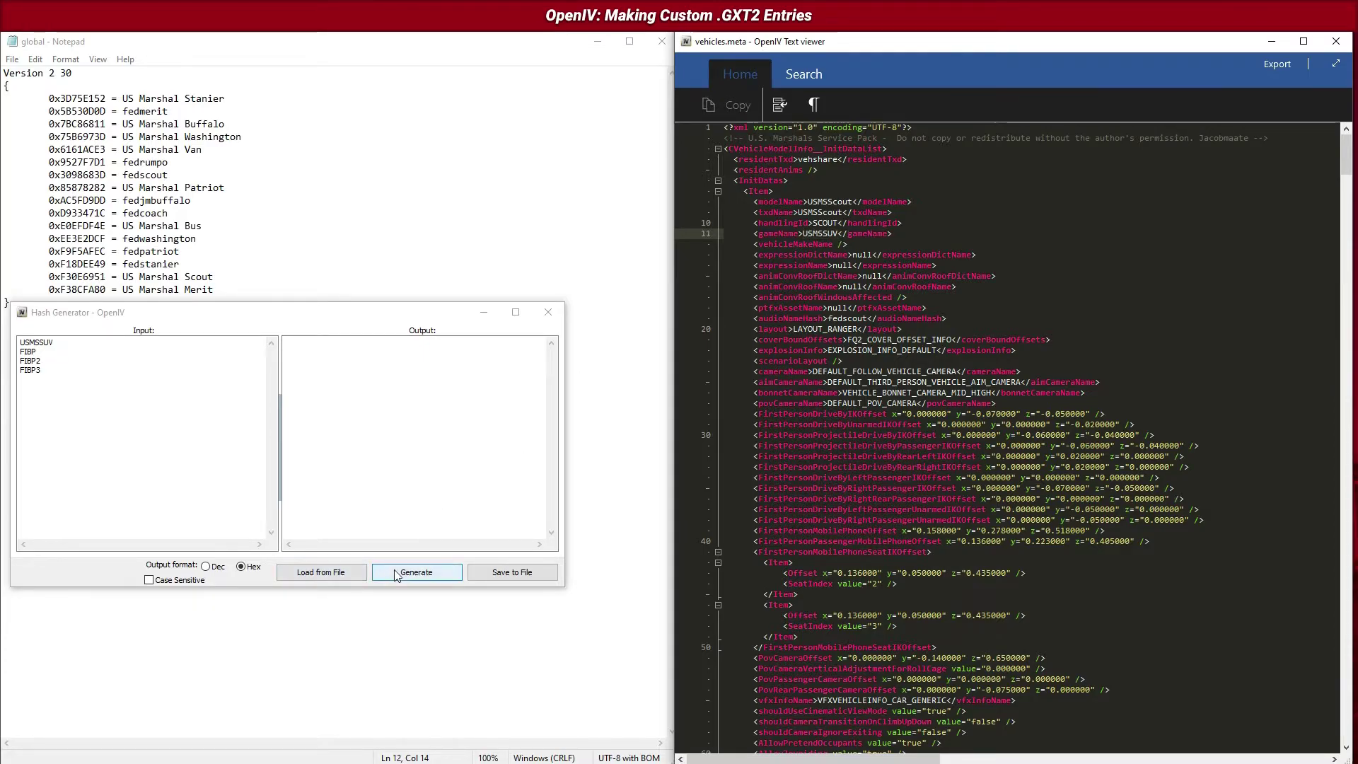
click(378, 577)
drag(345, 384, 961, 312)
click(998, 314)
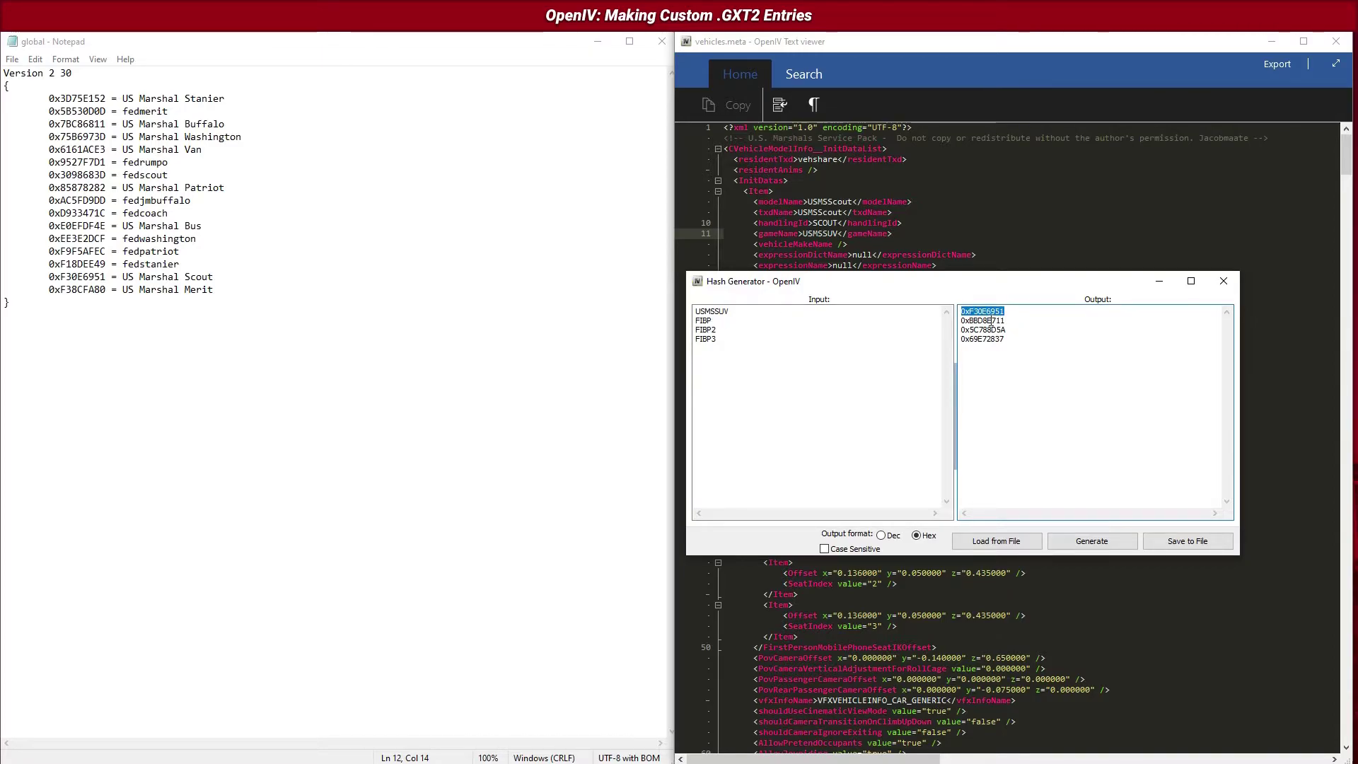
Compare the generated USMSSUV hash with the code and name of the US Marshal Scout entry in the text file
click(107, 279)
key(shift+Left)
key(shift+Left)
key(shift+Left)
key(shift+Left)
key(shift+Left)
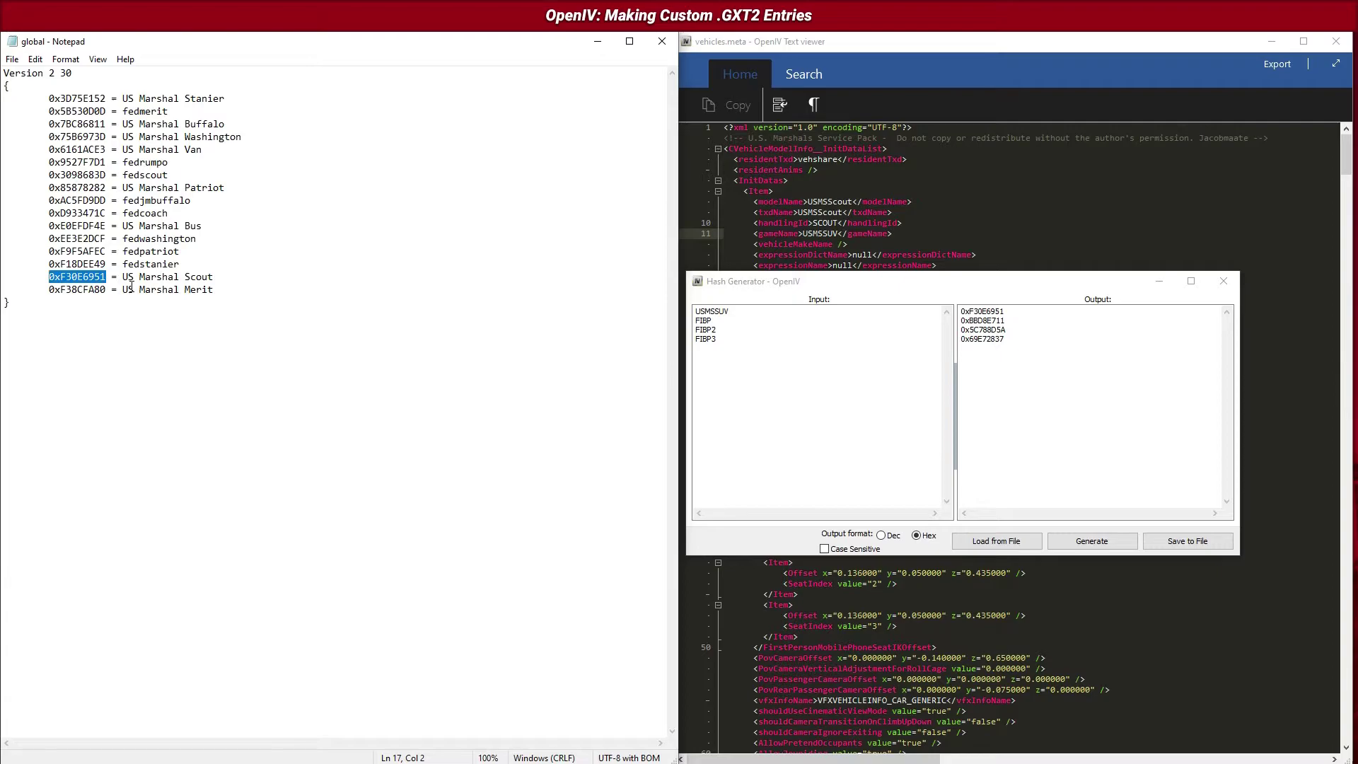
drag(124, 281, 193, 285)
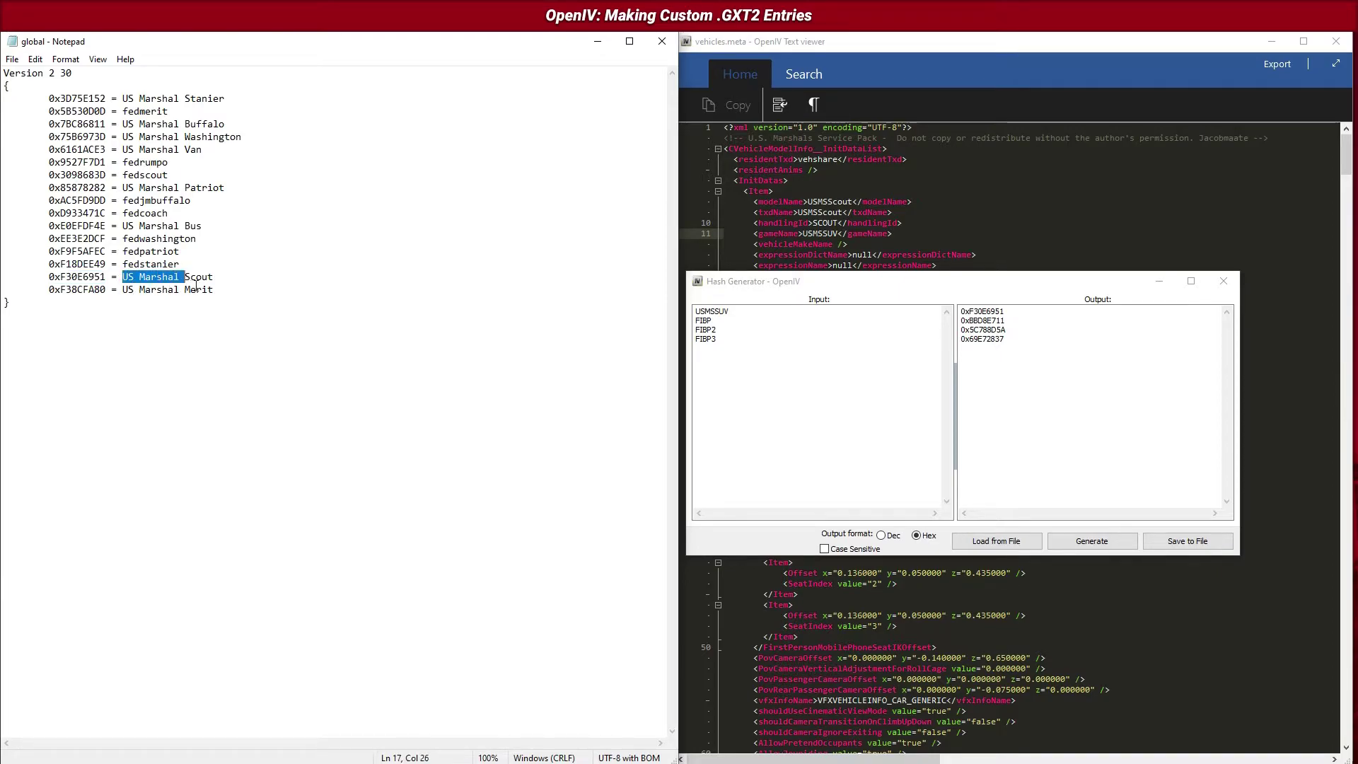
key(End)
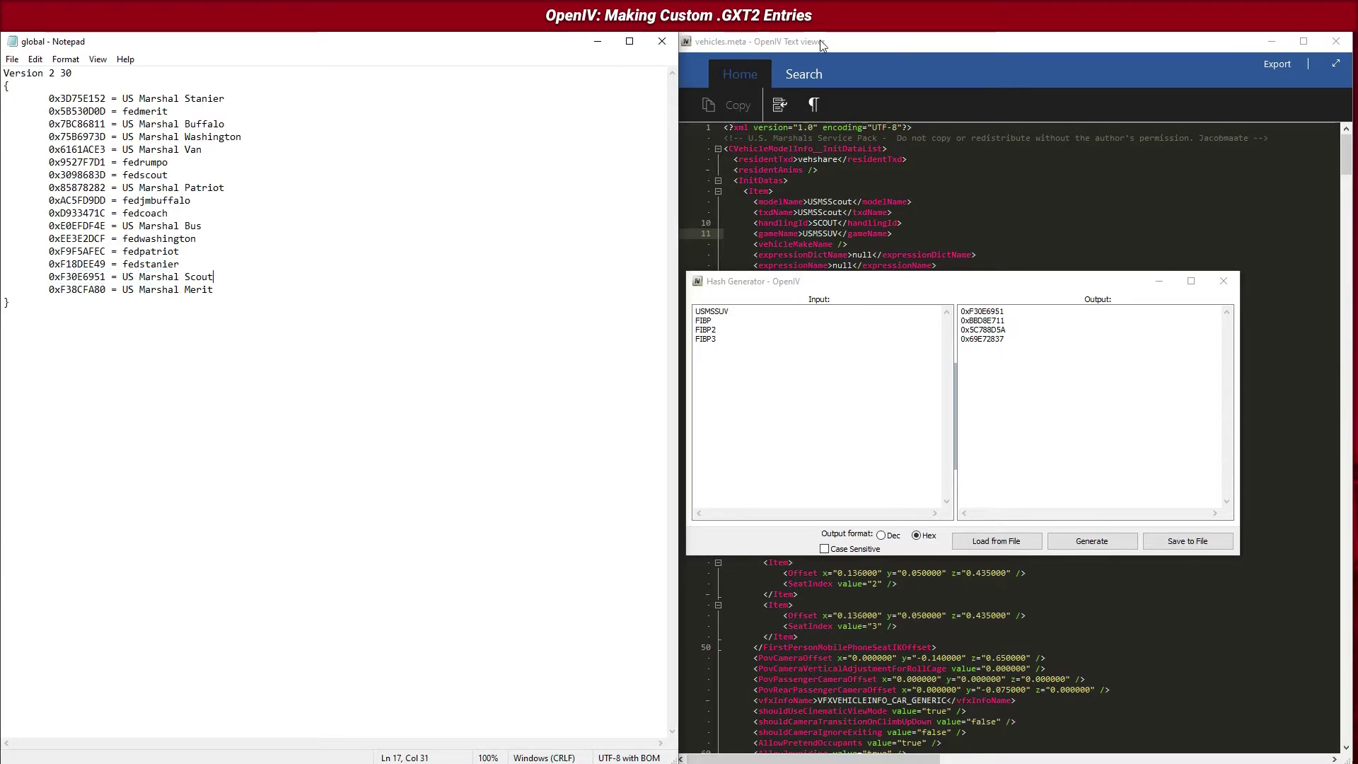
Copy all generated hashes and replace every existing entry between the braces of the global text file with them
click(1030, 342)
key(ctrl+a)
right_click(986, 331)
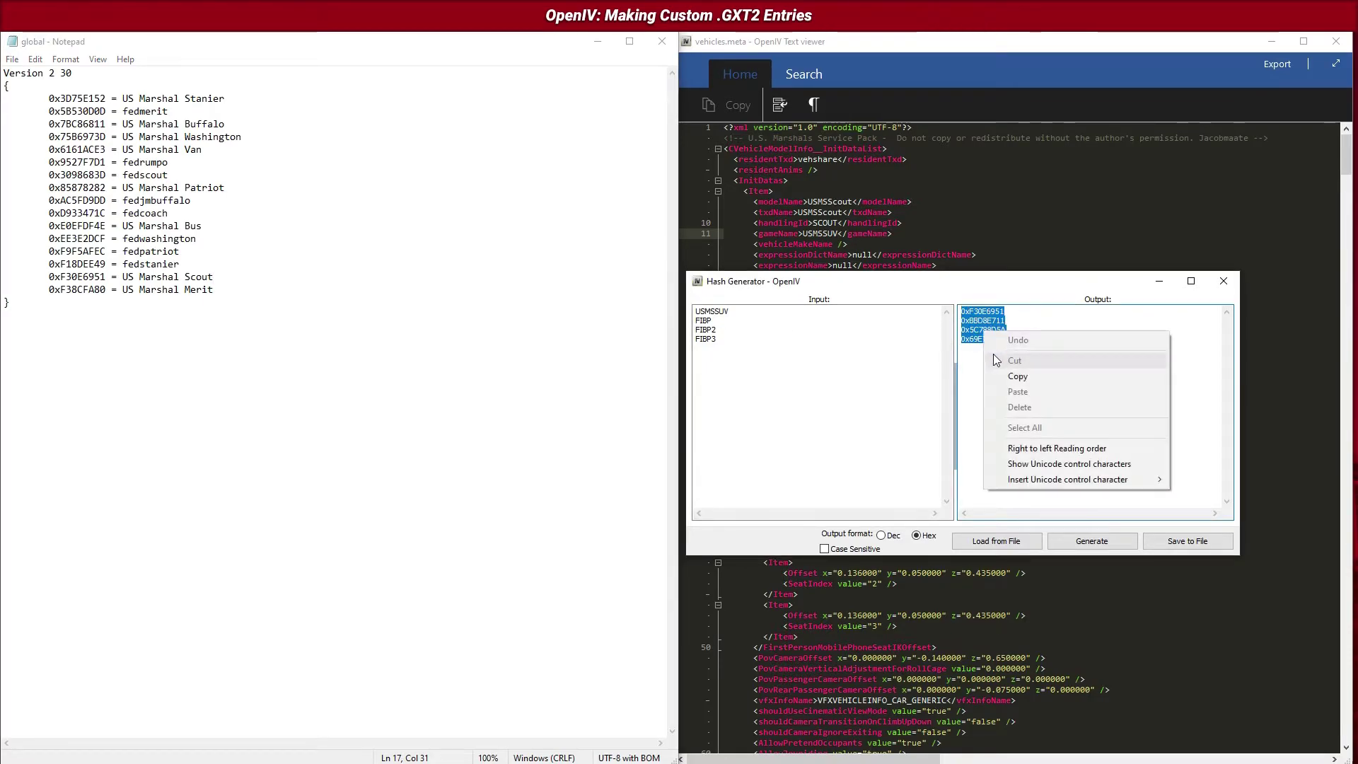
click(1017, 376)
click(221, 292)
drag(225, 301, 49, 99)
key(ctrl+v)
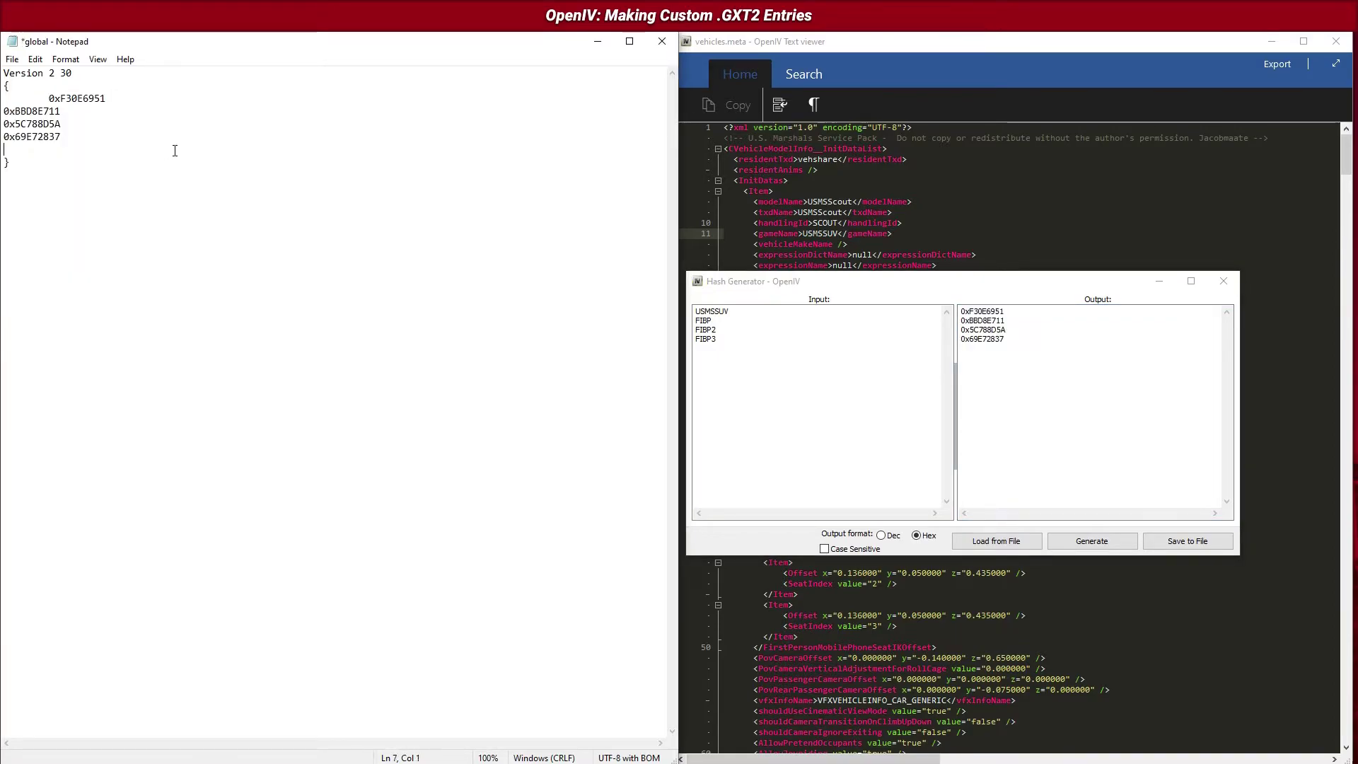
Indent the remaining pasted hash lines with a tab so they align with the first entry
key(Tab)
key(Down)
key(Home)
key(Tab)
key(Down)
key(Home)
key(Tab)
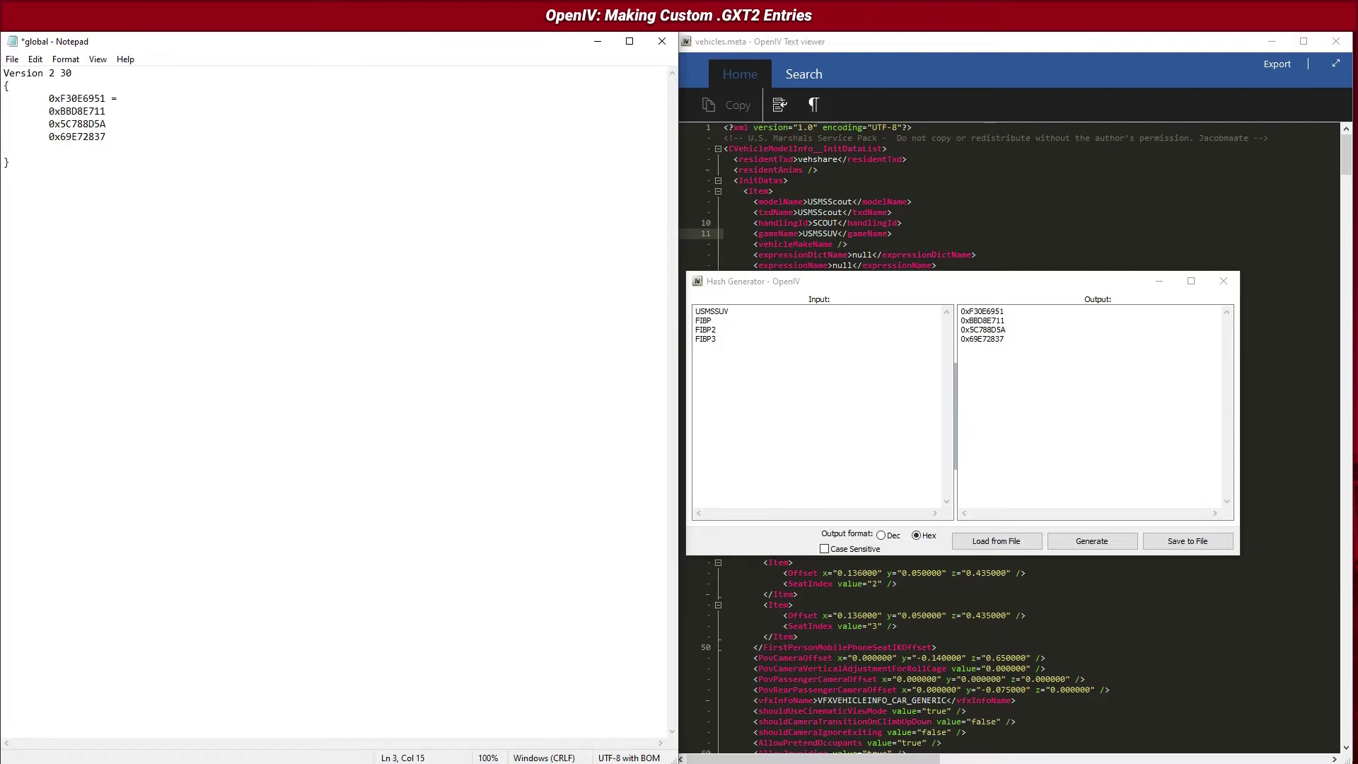
Assign the names US Marshal Scout, FIB Police Stanier, FIB Police Buffalo and FIB Police Torrence to the four hashes in order
text(US )
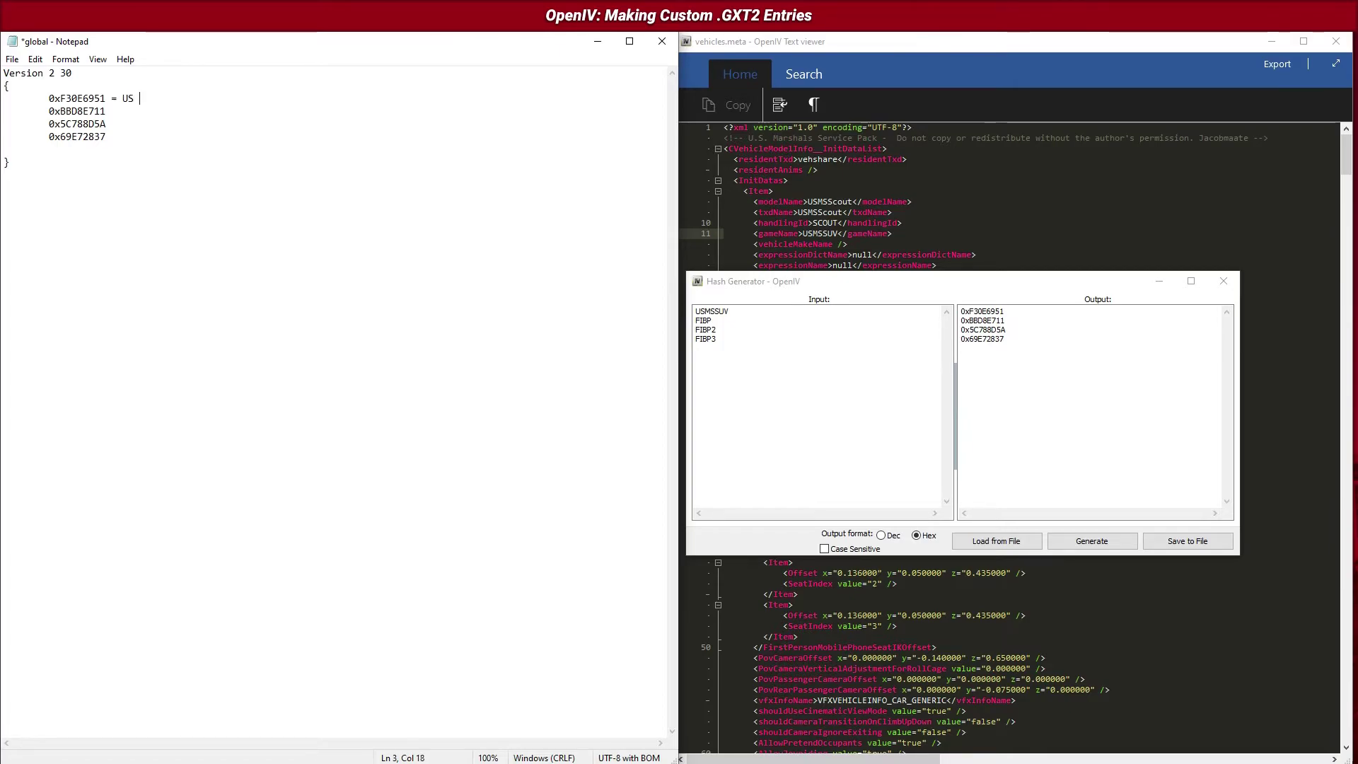
text(Marshal Scout)
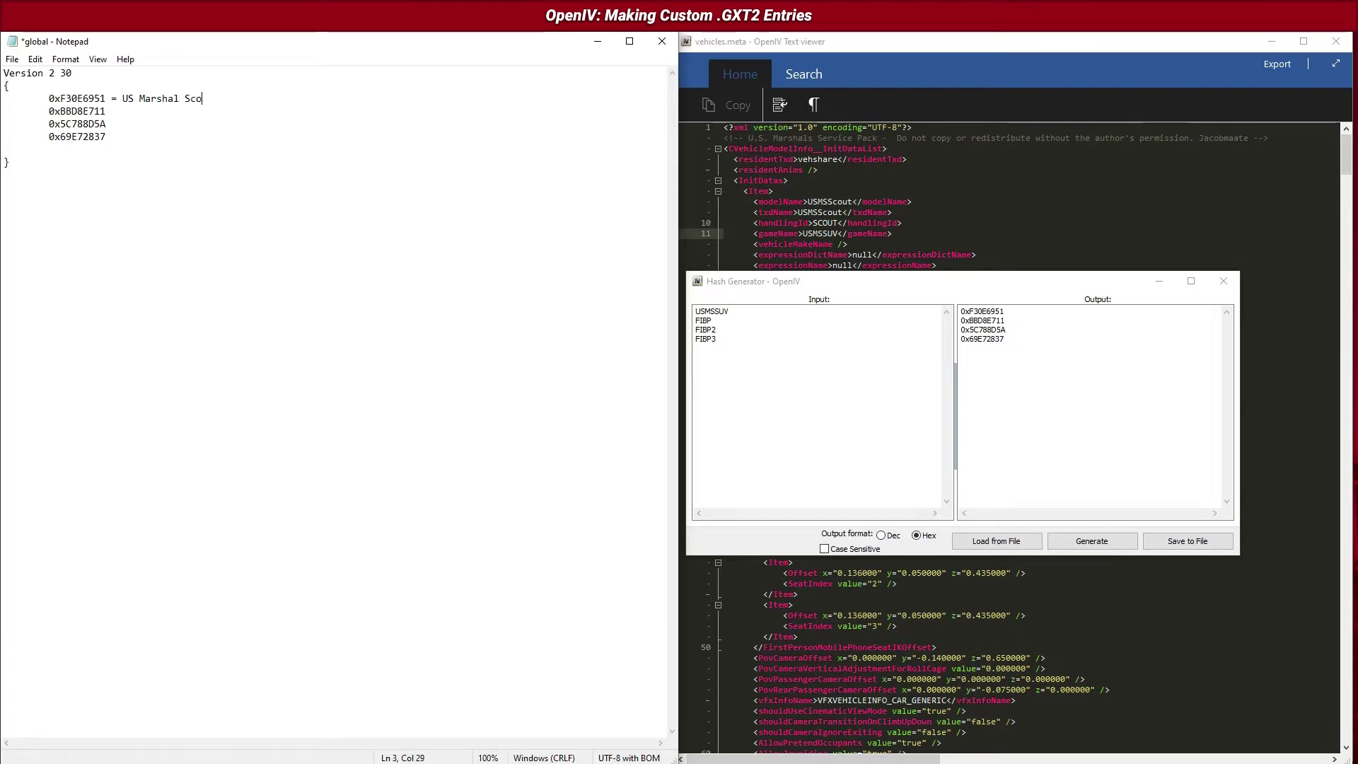
click(141, 109)
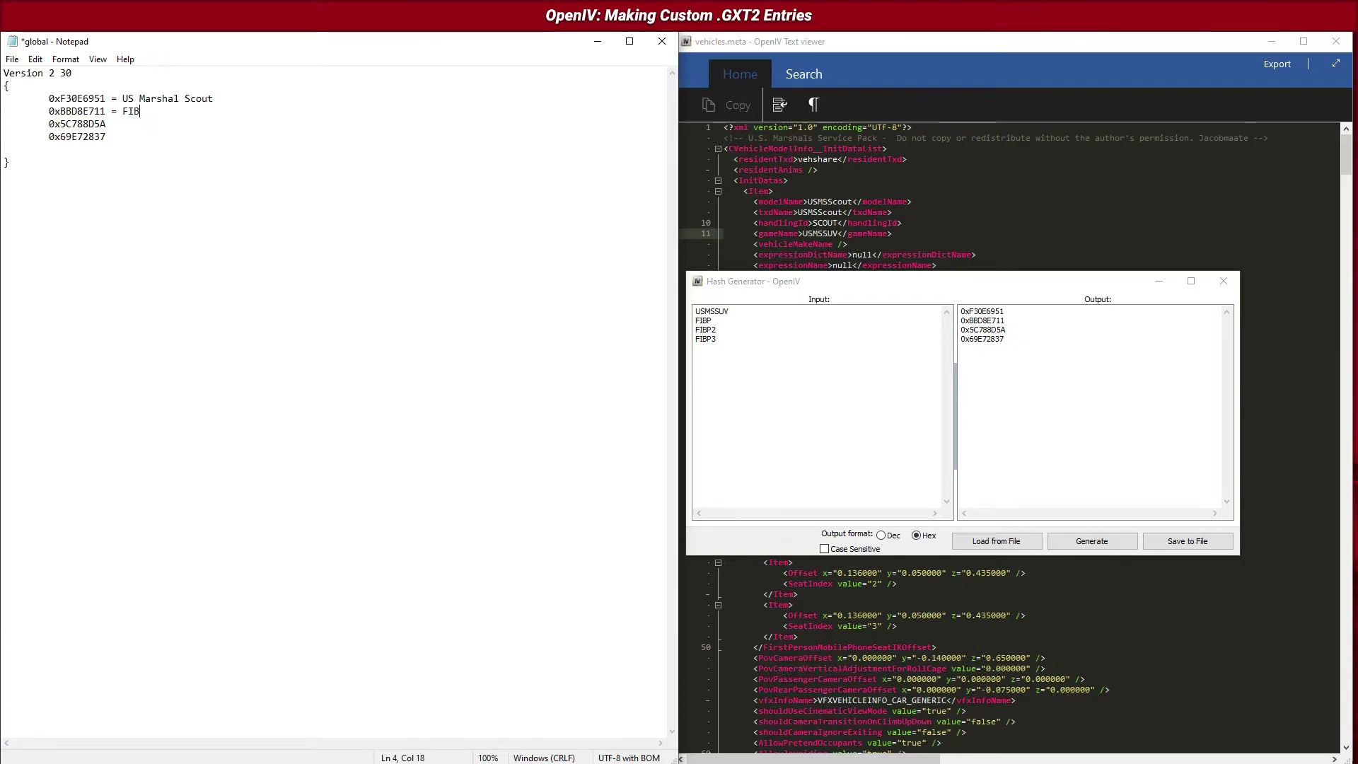
text(= FIB Police Stanier)
click(136, 120)
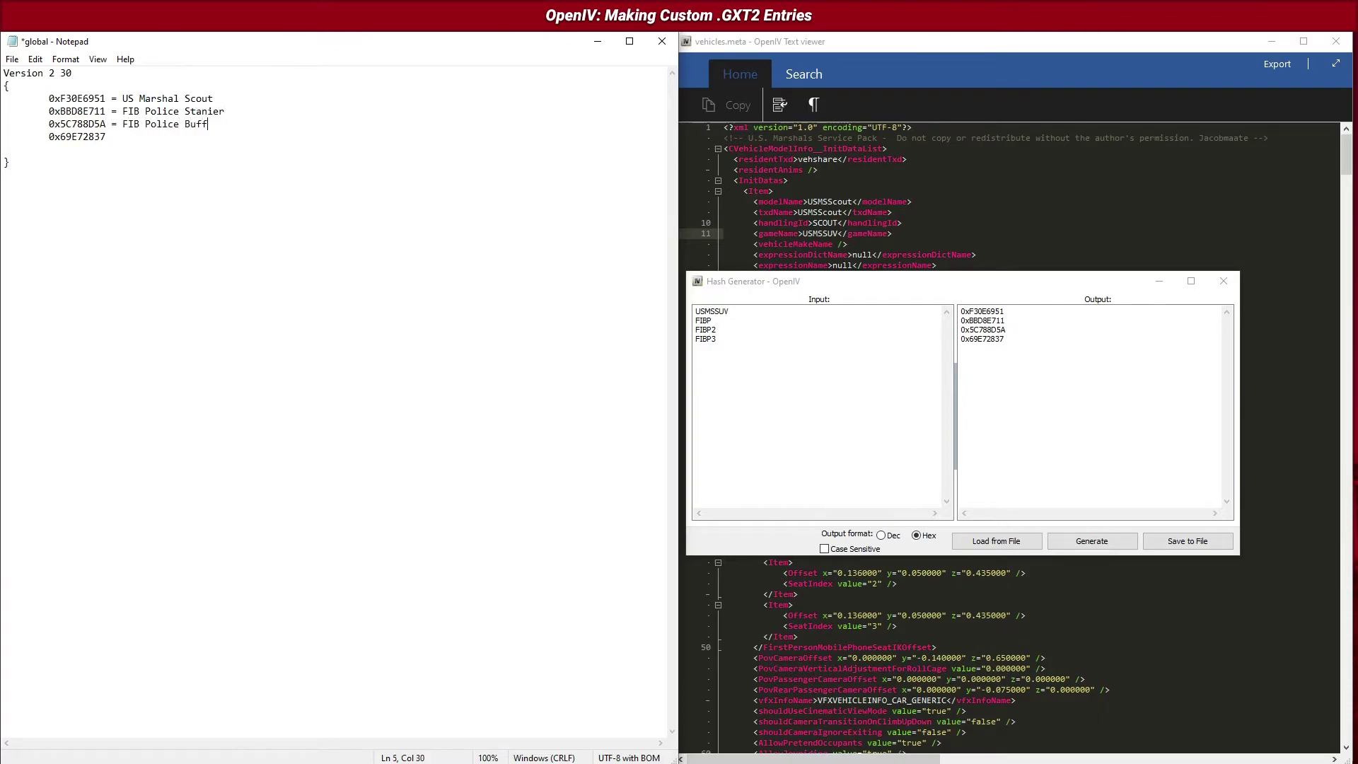
text(= FIB Police To)
text(rrence)
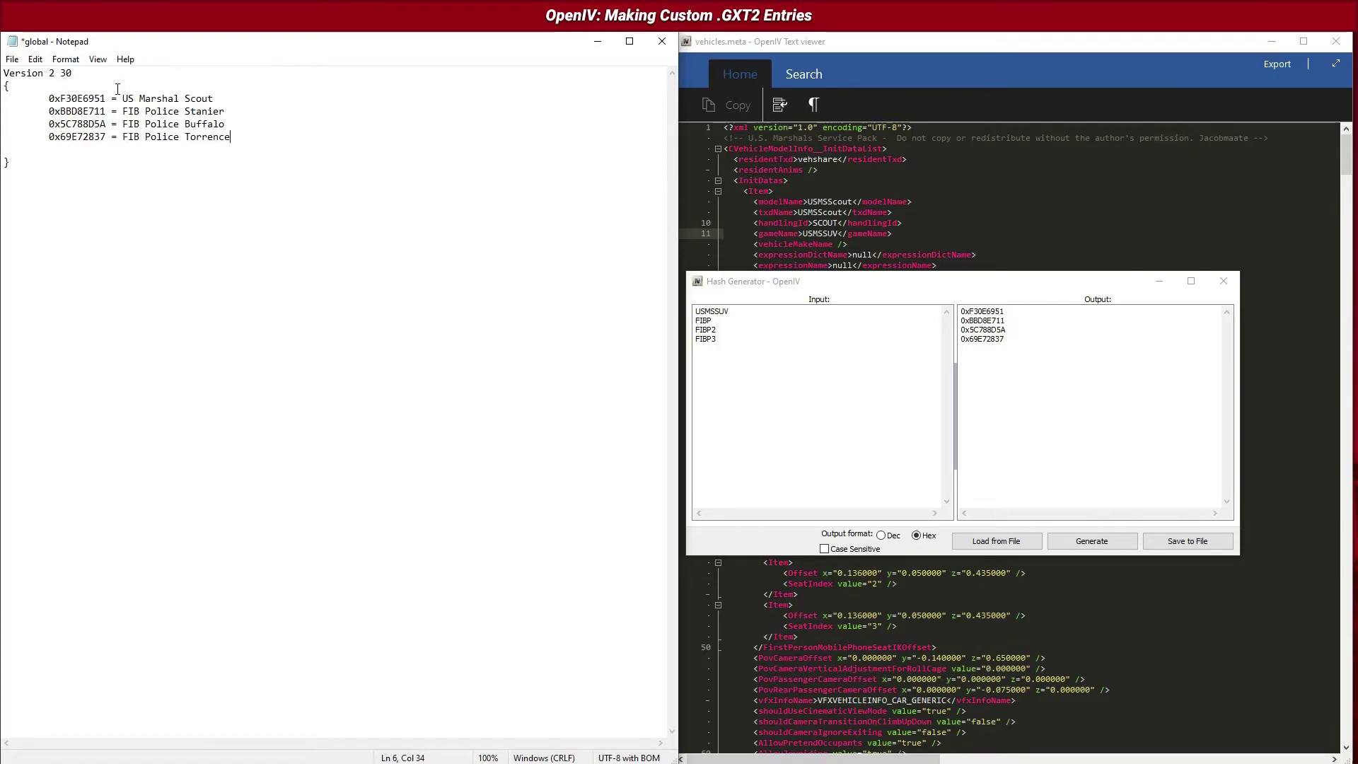
Save the global text file, and close the Hash Generator and the vehicles.meta viewer
click(108, 100)
click(12, 60)
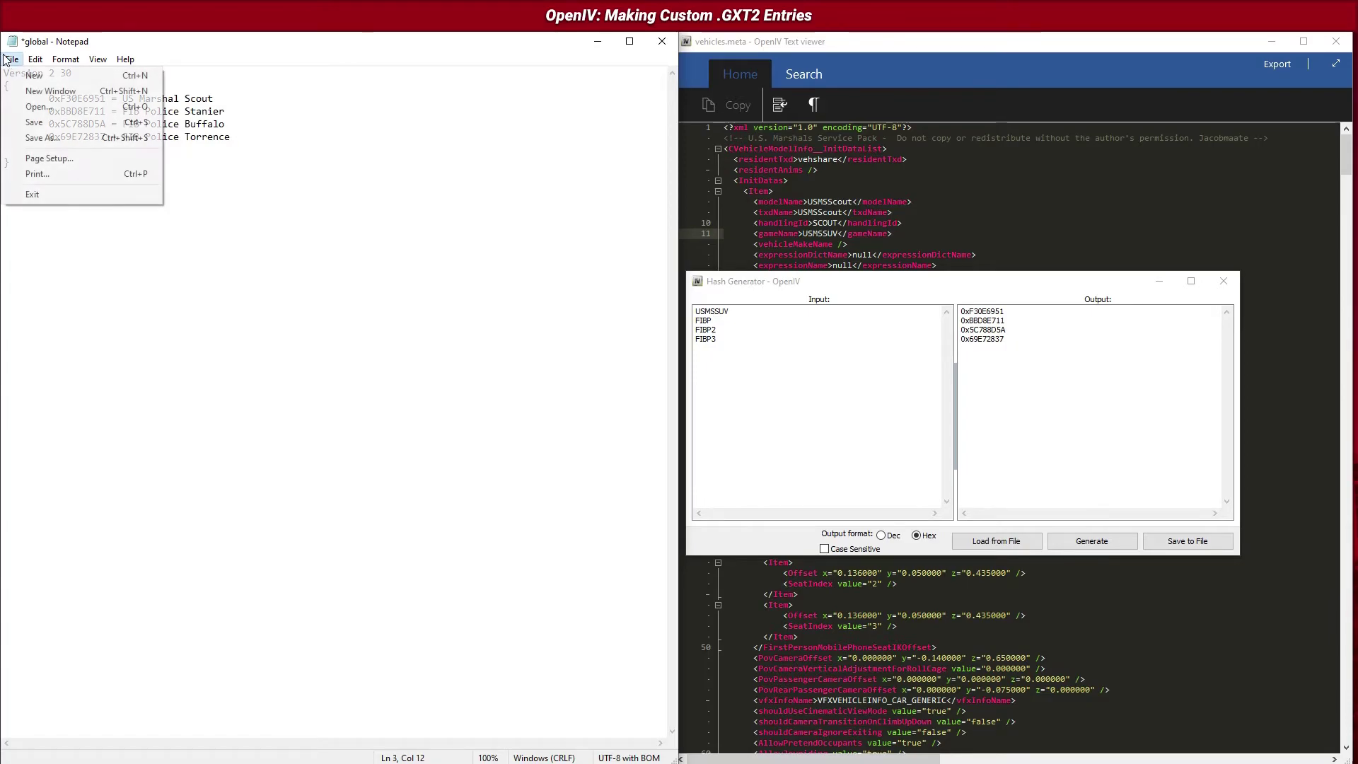
click(28, 122)
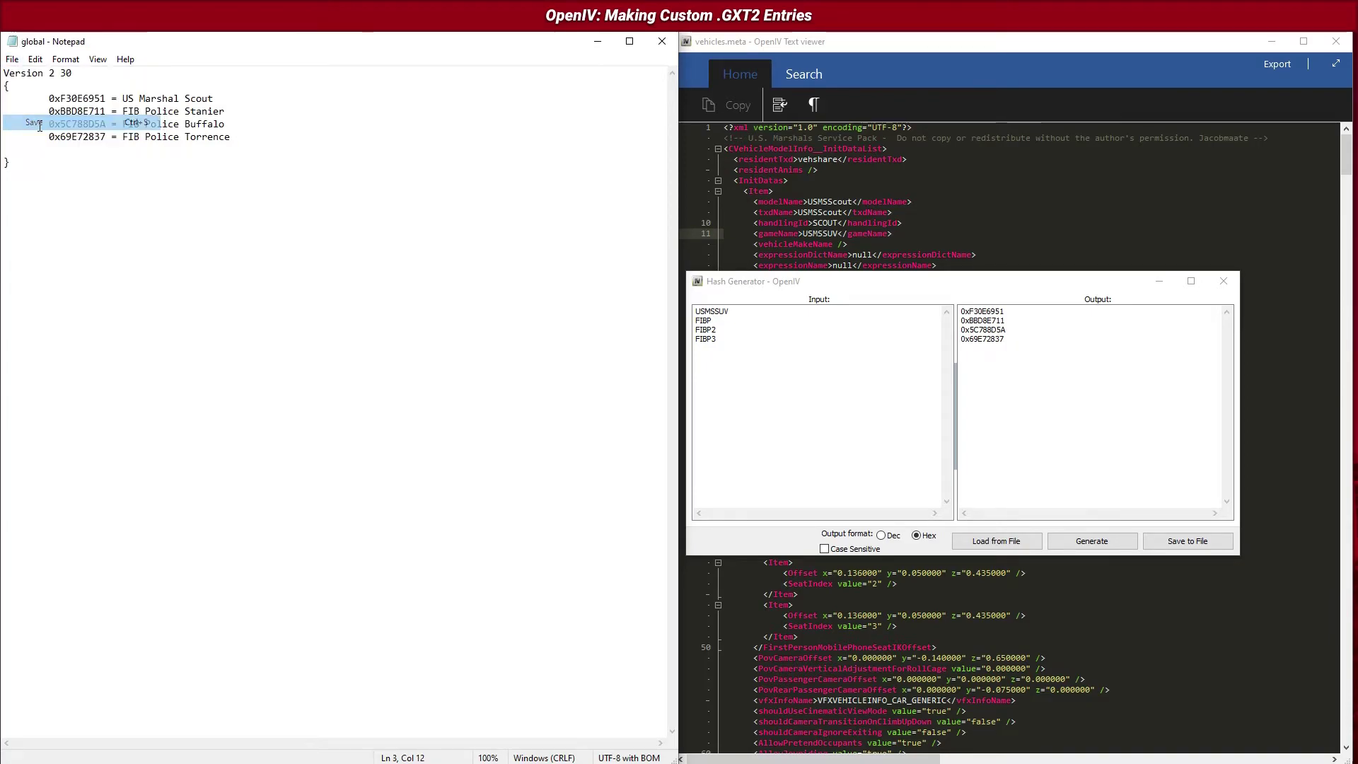
click(1226, 281)
click(1330, 47)
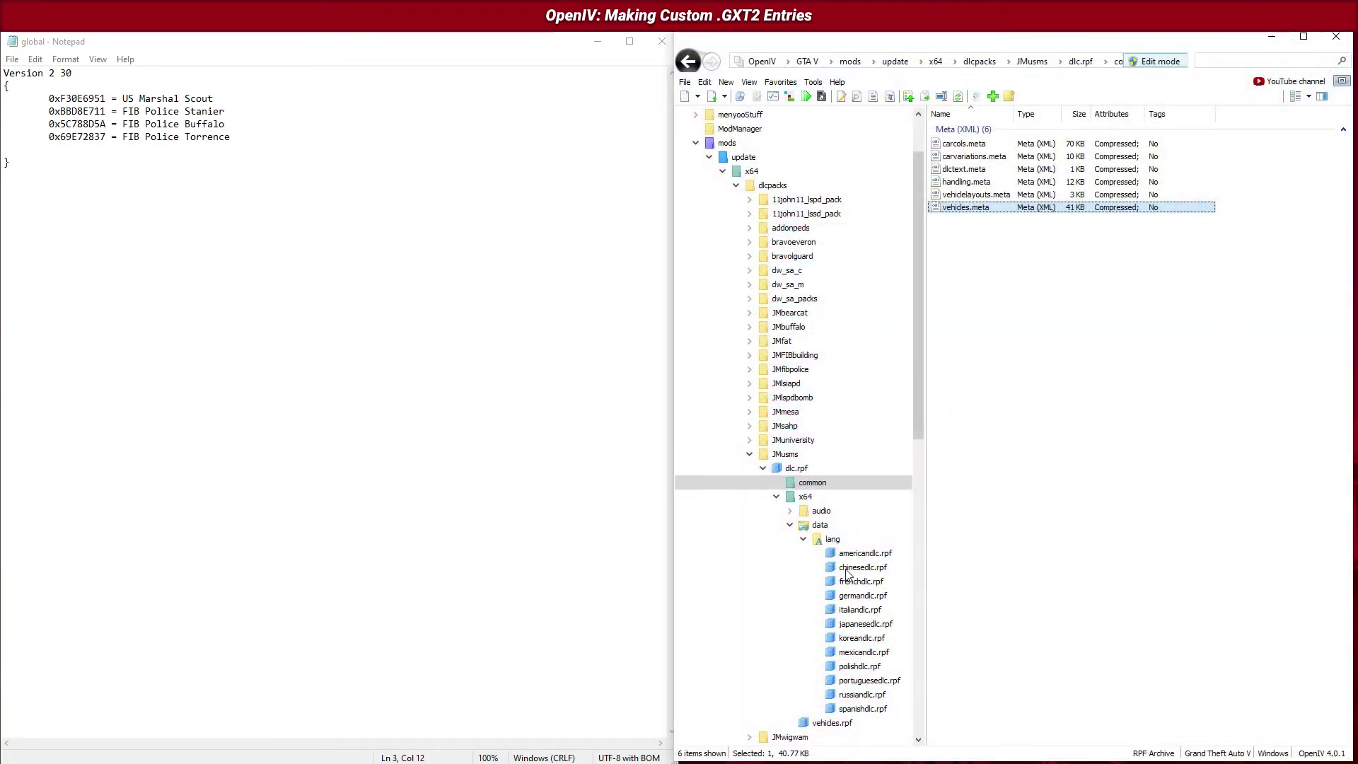
Import the edited global.oxt from the Tutorial\GXT2 folder into americandlc.rpf as an openFormats file
click(876, 566)
click(875, 555)
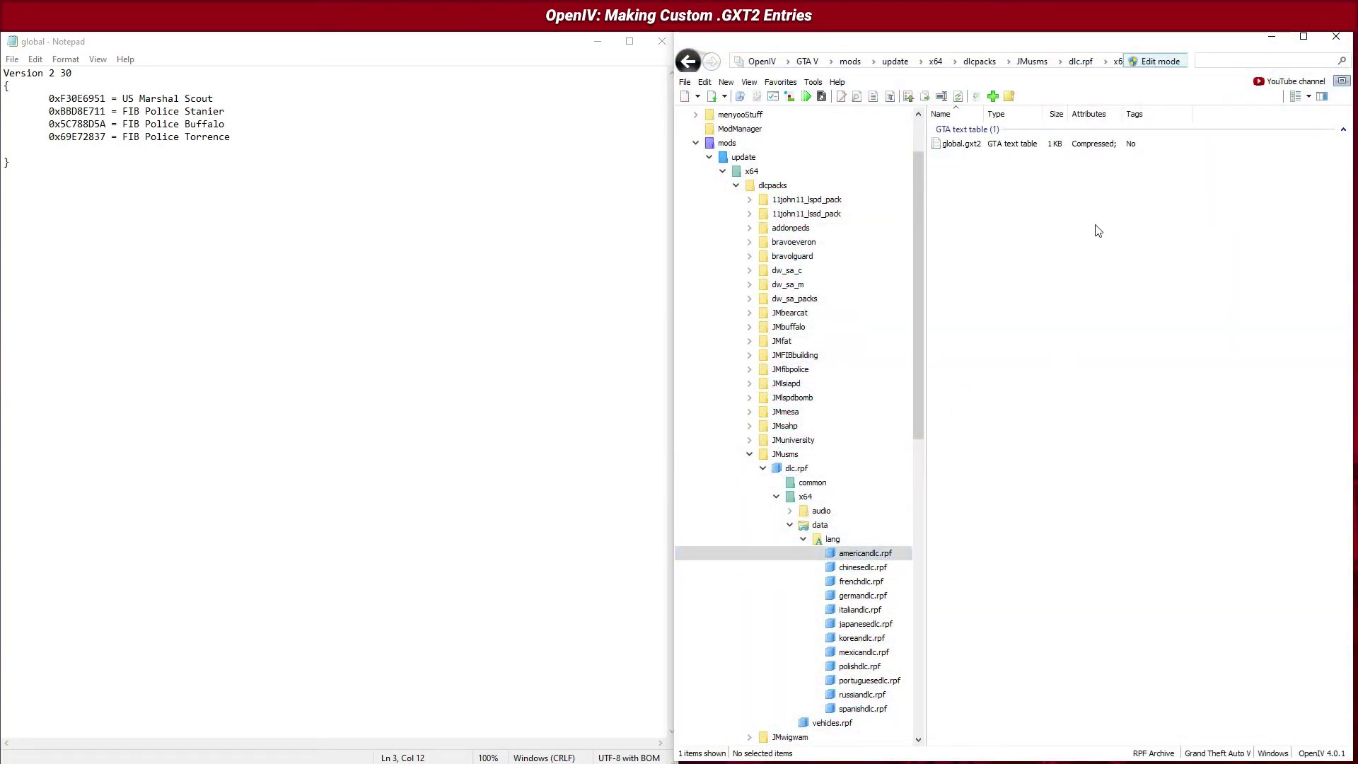
right_click(1097, 225)
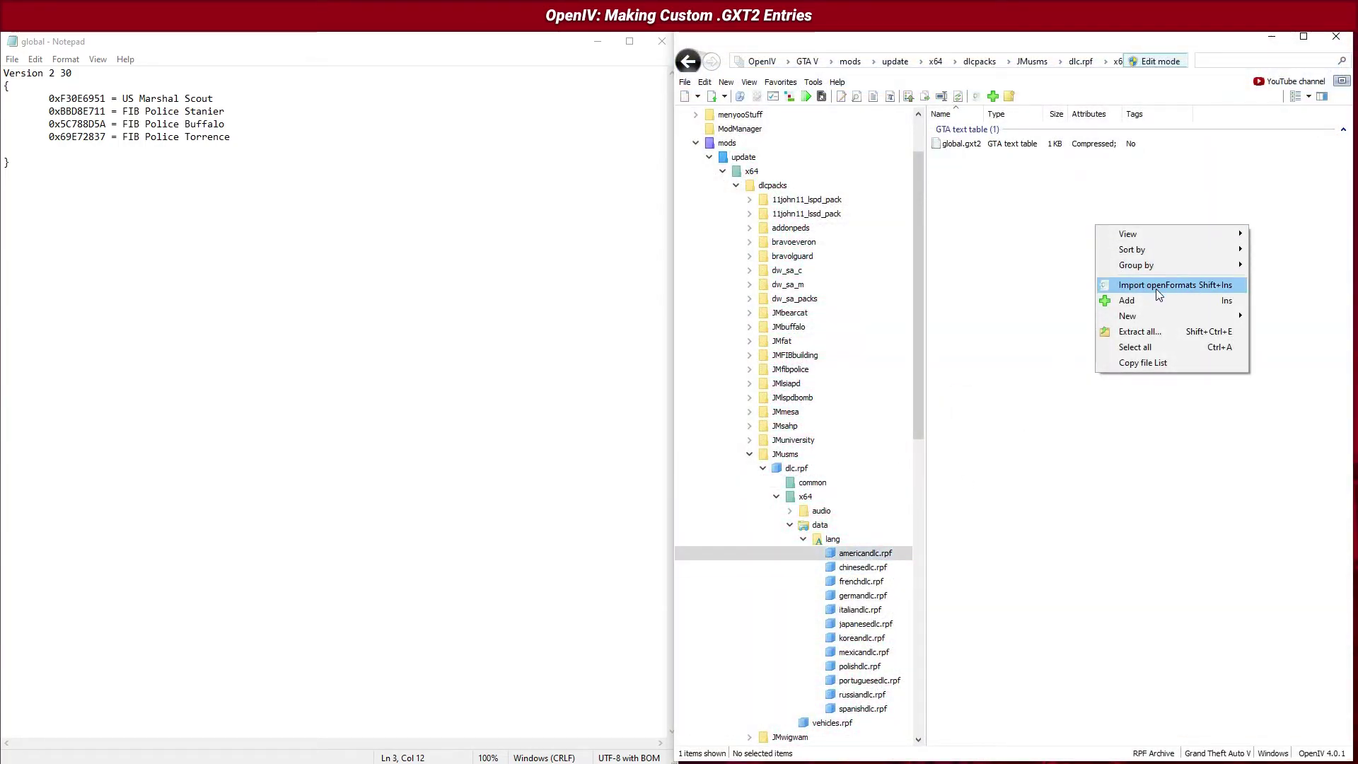
click(1159, 286)
click(569, 154)
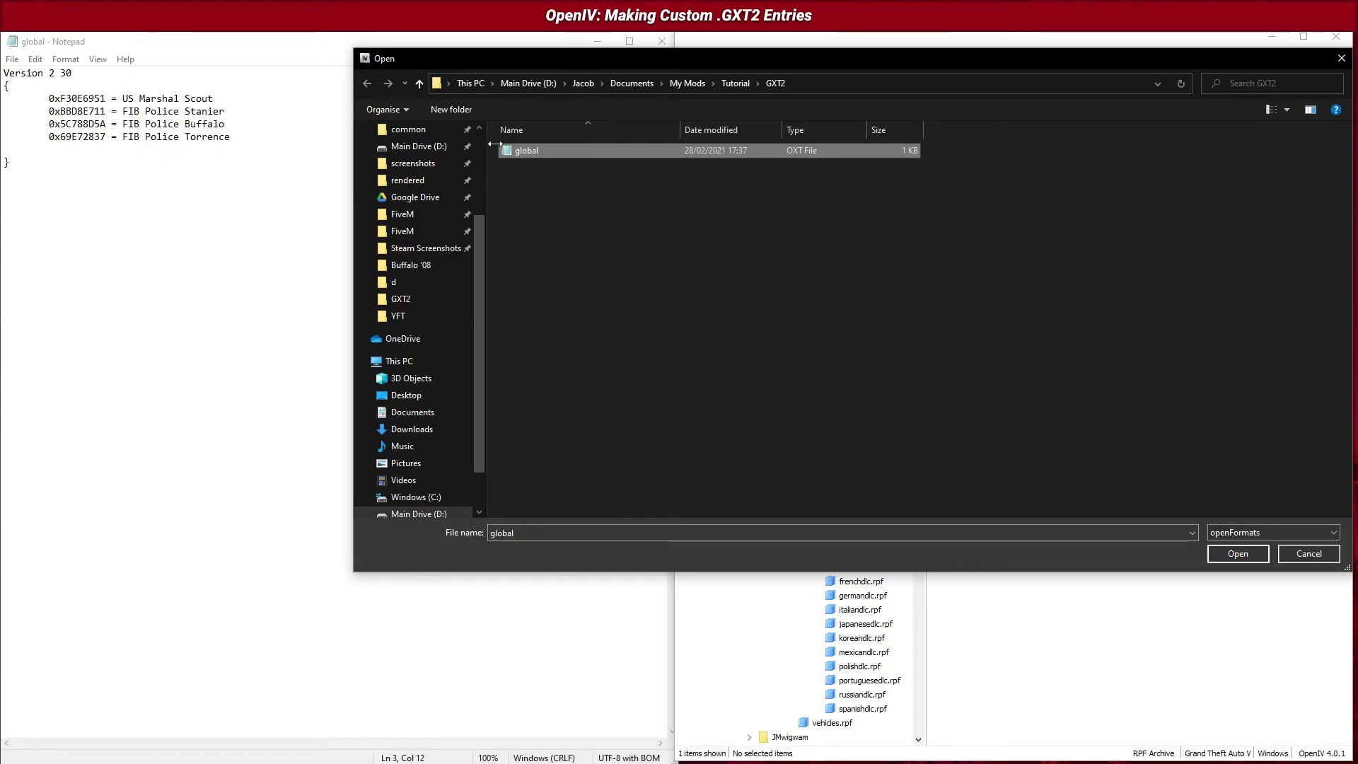
double_click(630, 150)
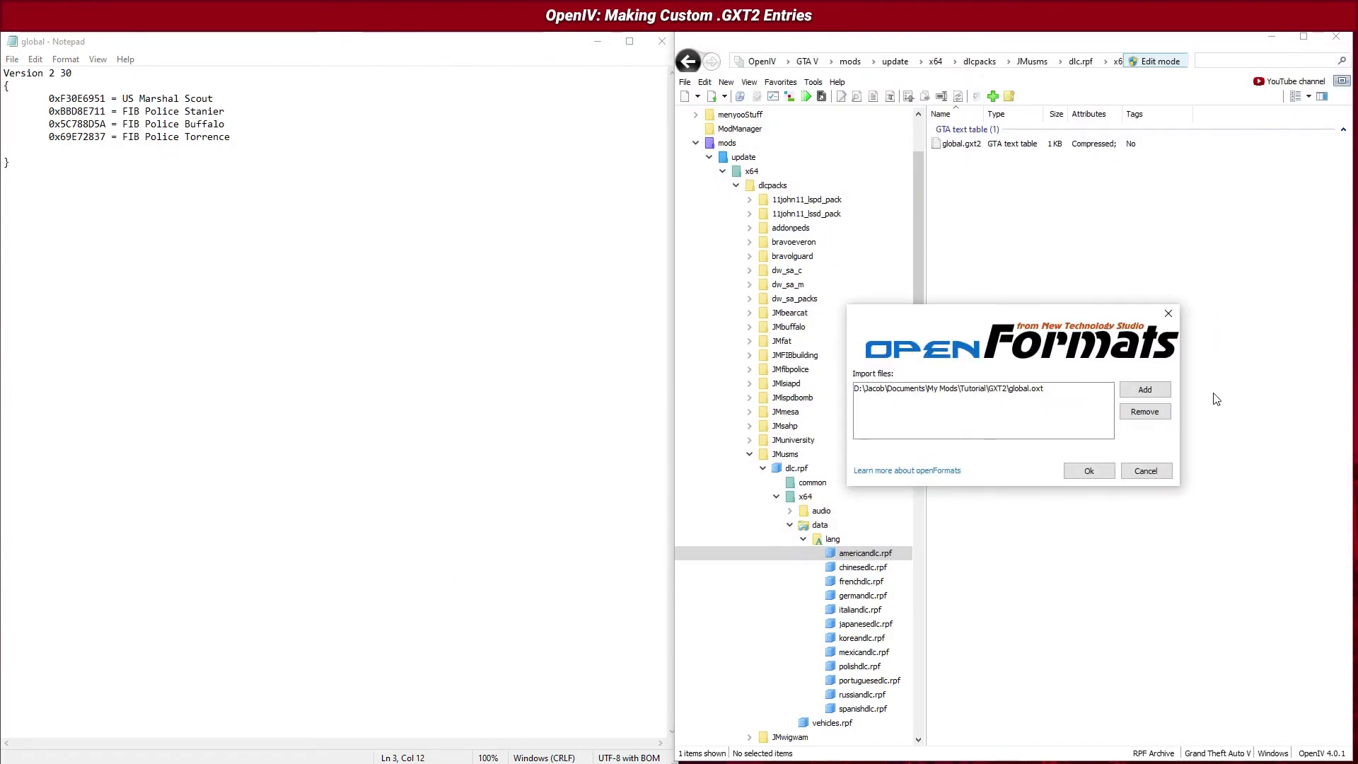
click(1088, 471)
Open the imported global.gxt2 and check its entries for stray lines
double_click(1054, 144)
drag(1025, 248, 744, 158)
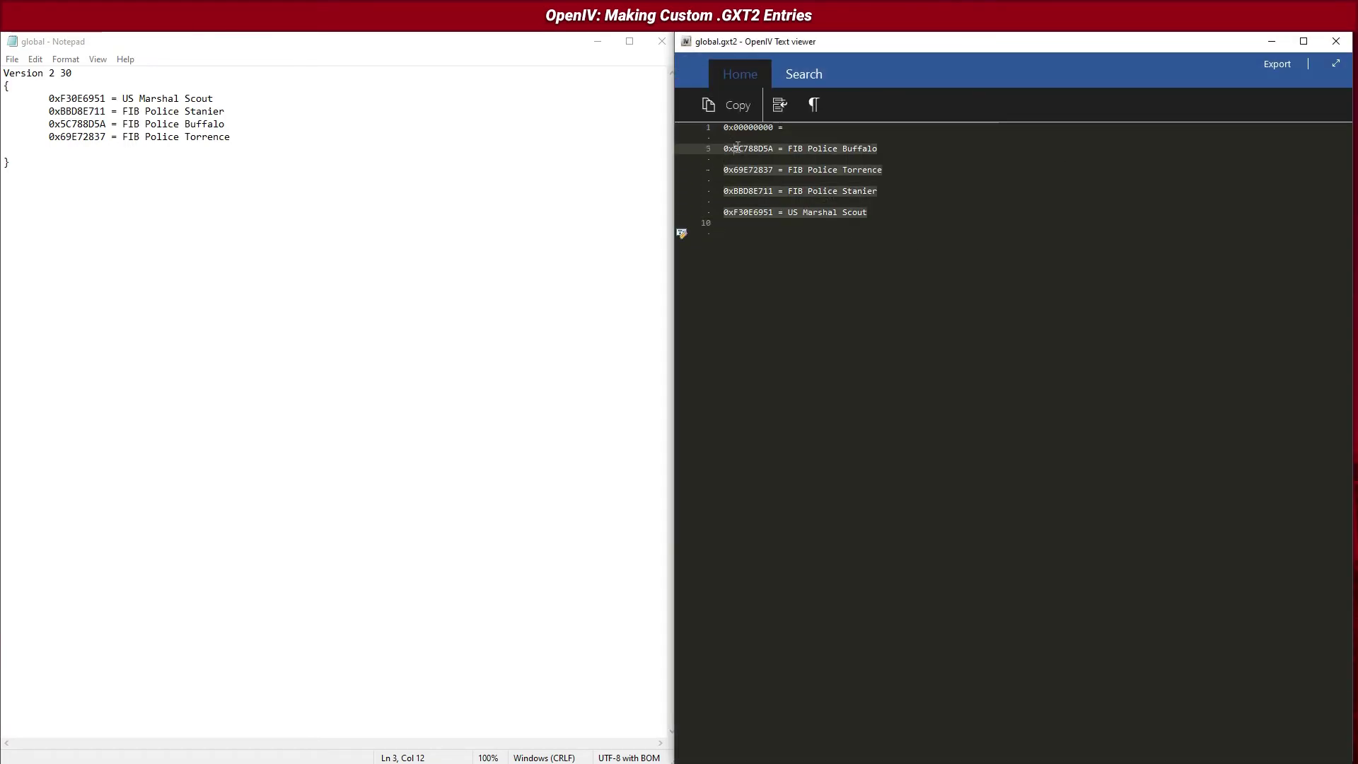
click(920, 140)
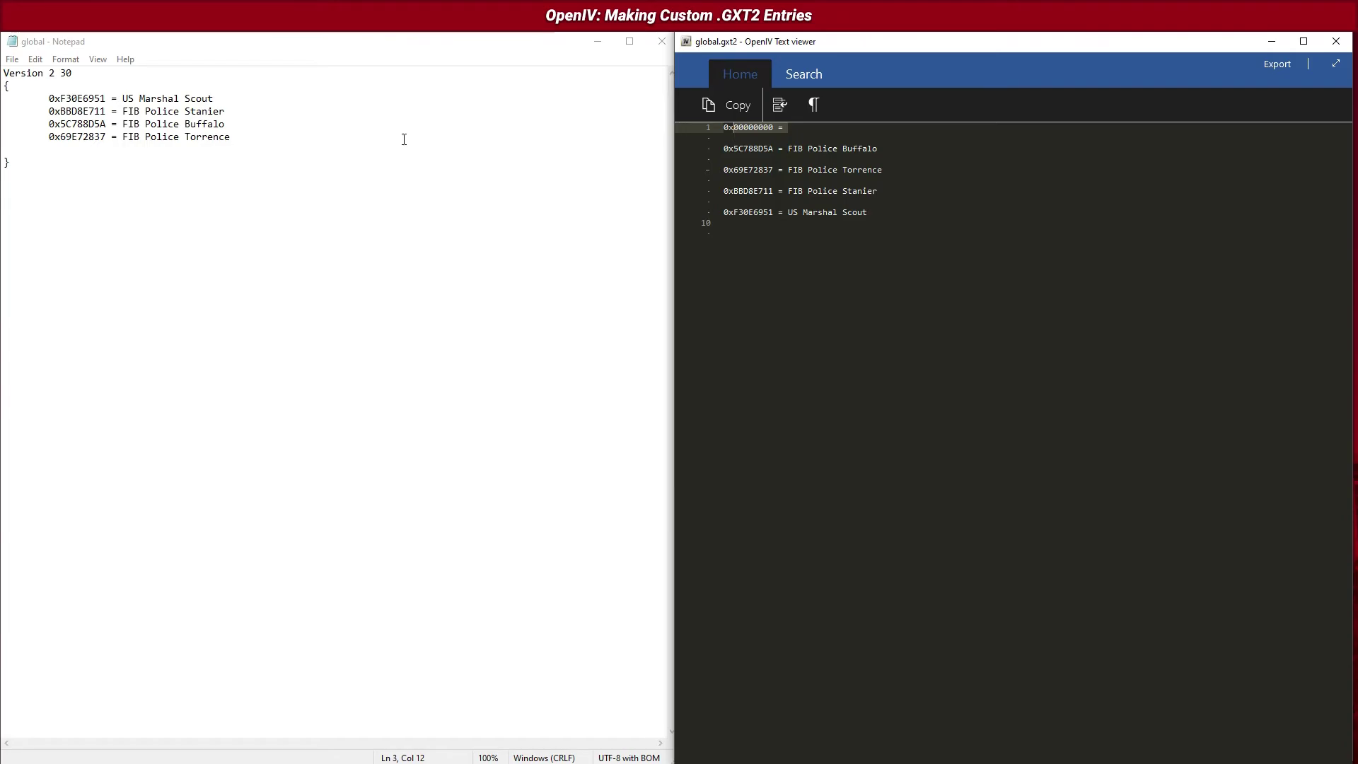
Remove the blank line before the closing brace in the global text file and save it
click(35, 137)
key(BackSpace)
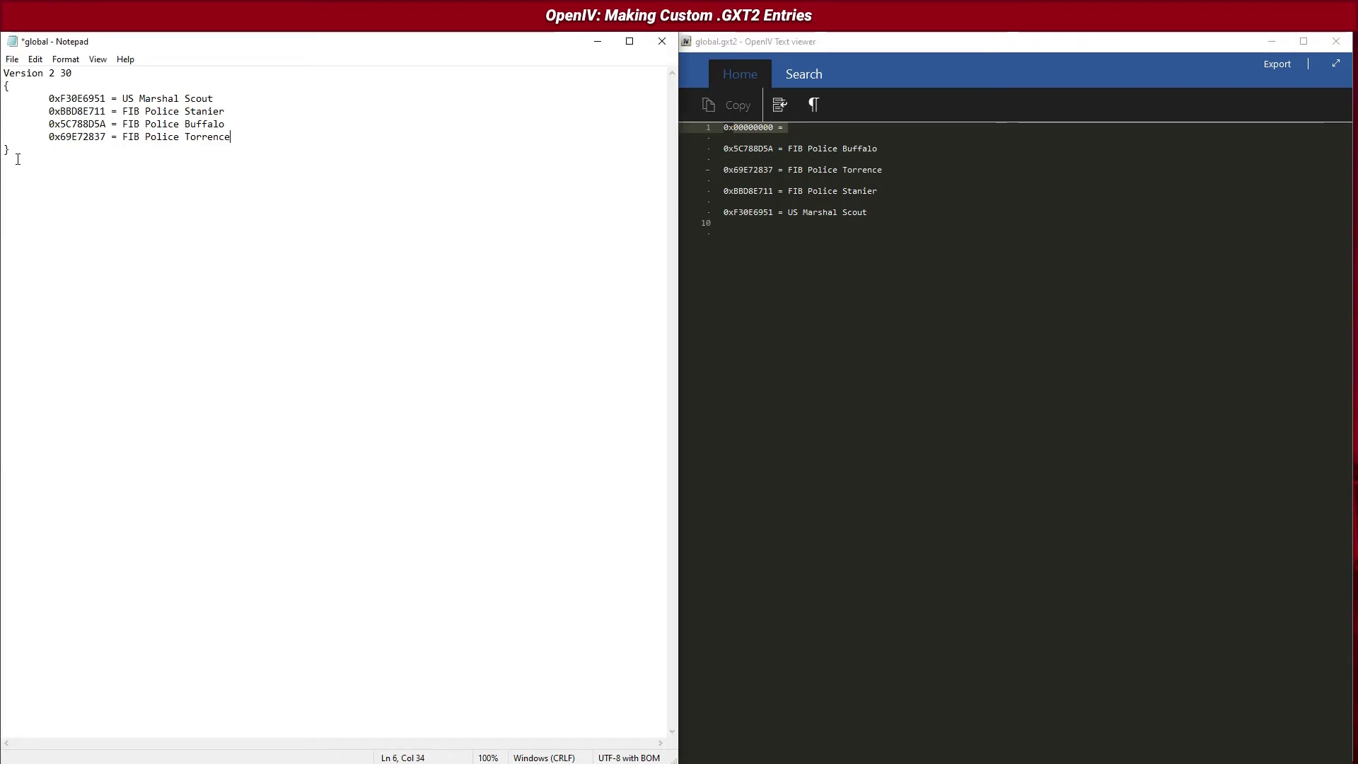
key(ctrl+s)
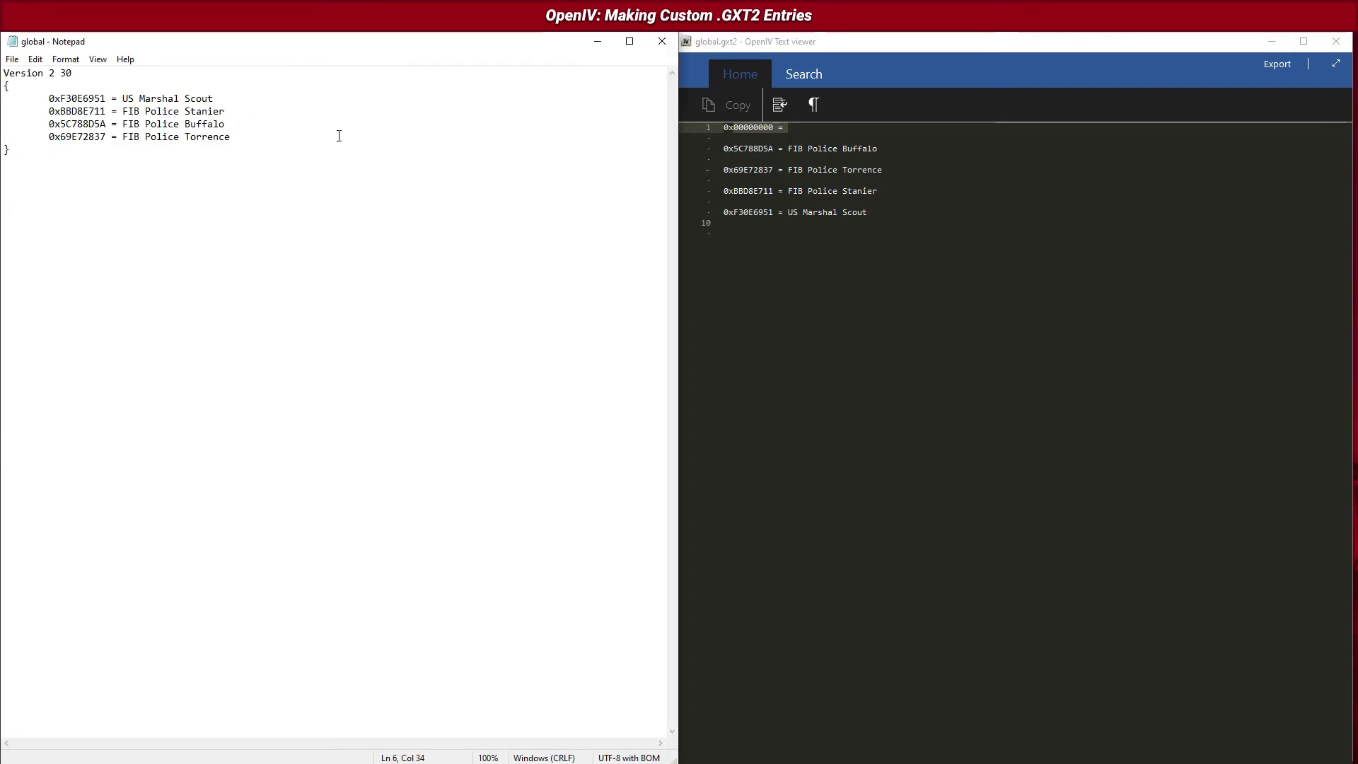
Close the global.gxt2 viewer and import the corrected global.oxt into americandlc.rpf again
click(1336, 41)
right_click(1123, 484)
click(1189, 539)
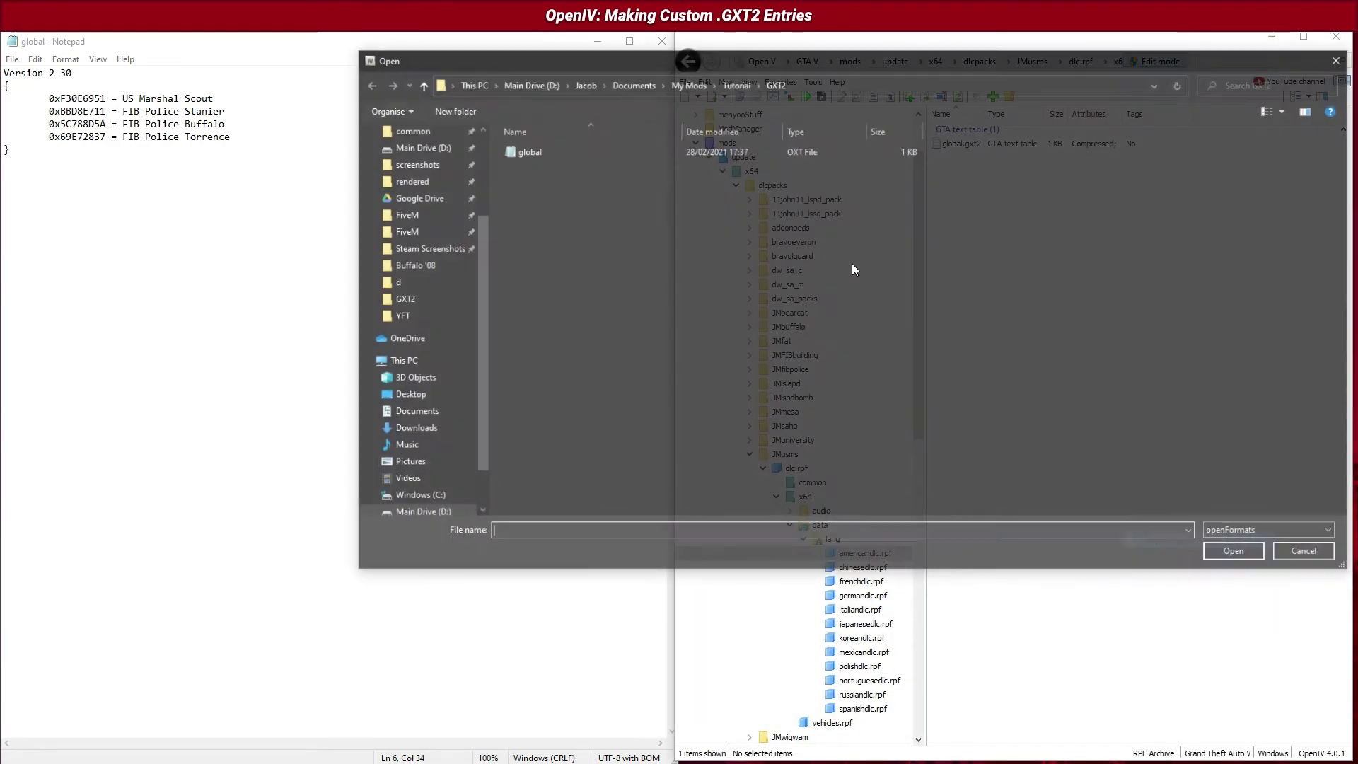
double_click(740, 148)
click(1088, 470)
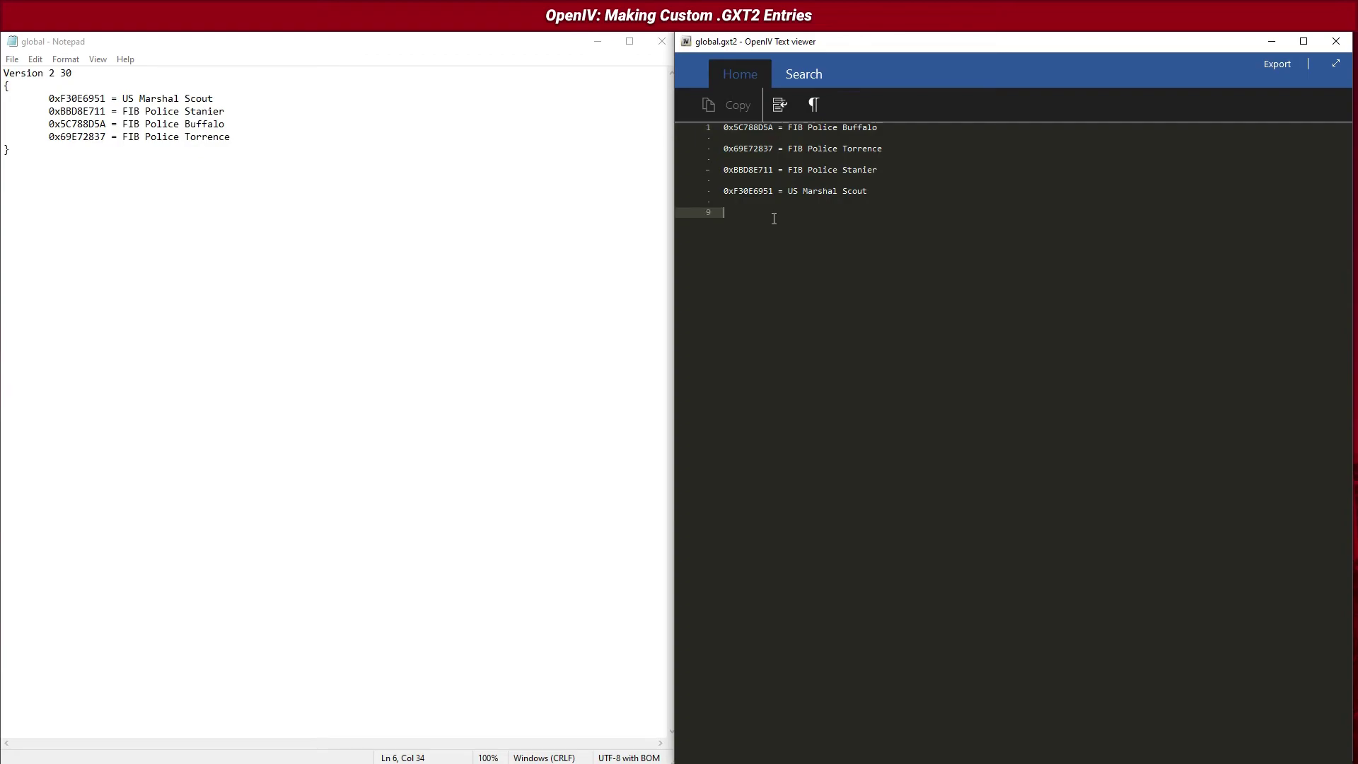
Review the hash and name of each entry in the reimported global.gxt2, particularly US Marshal Scout, and close the viewer
click(804, 148)
click(870, 192)
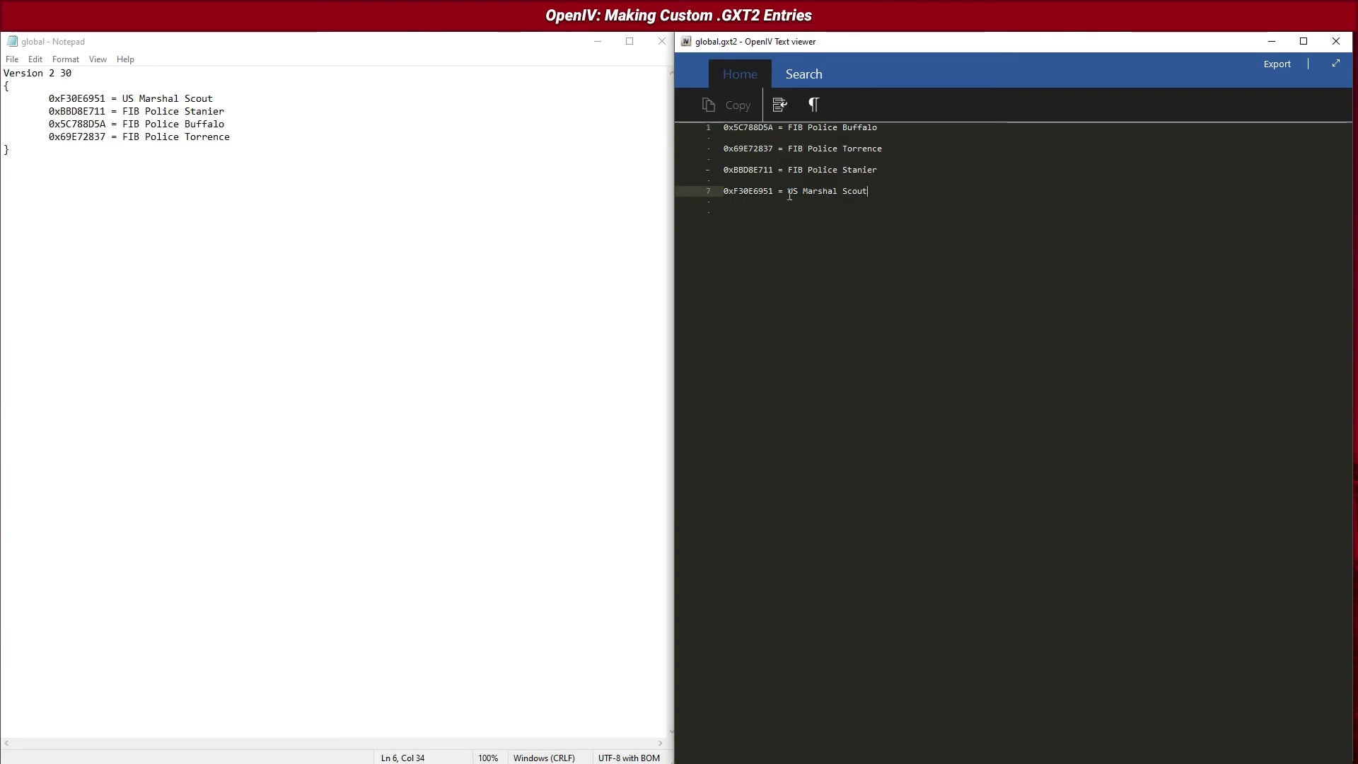
click(781, 195)
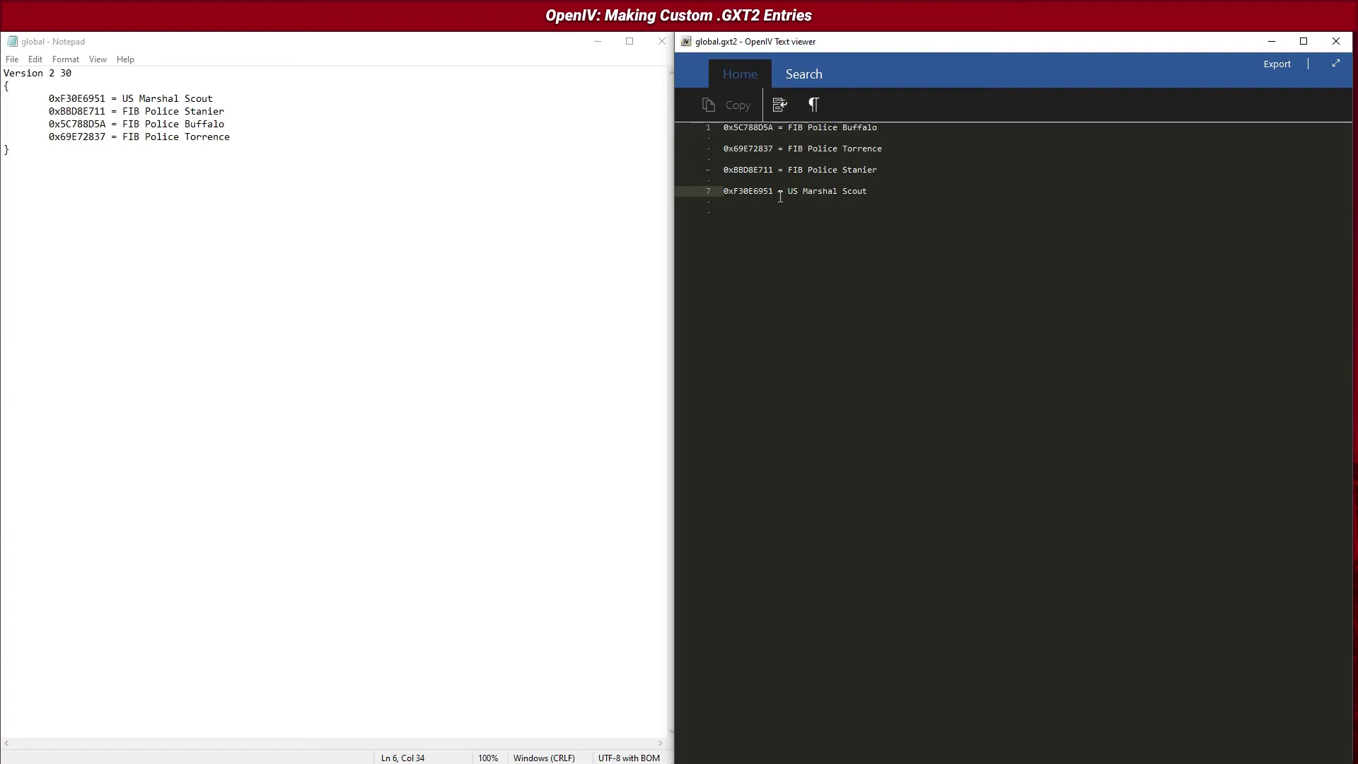
key(Up)
key(Up)
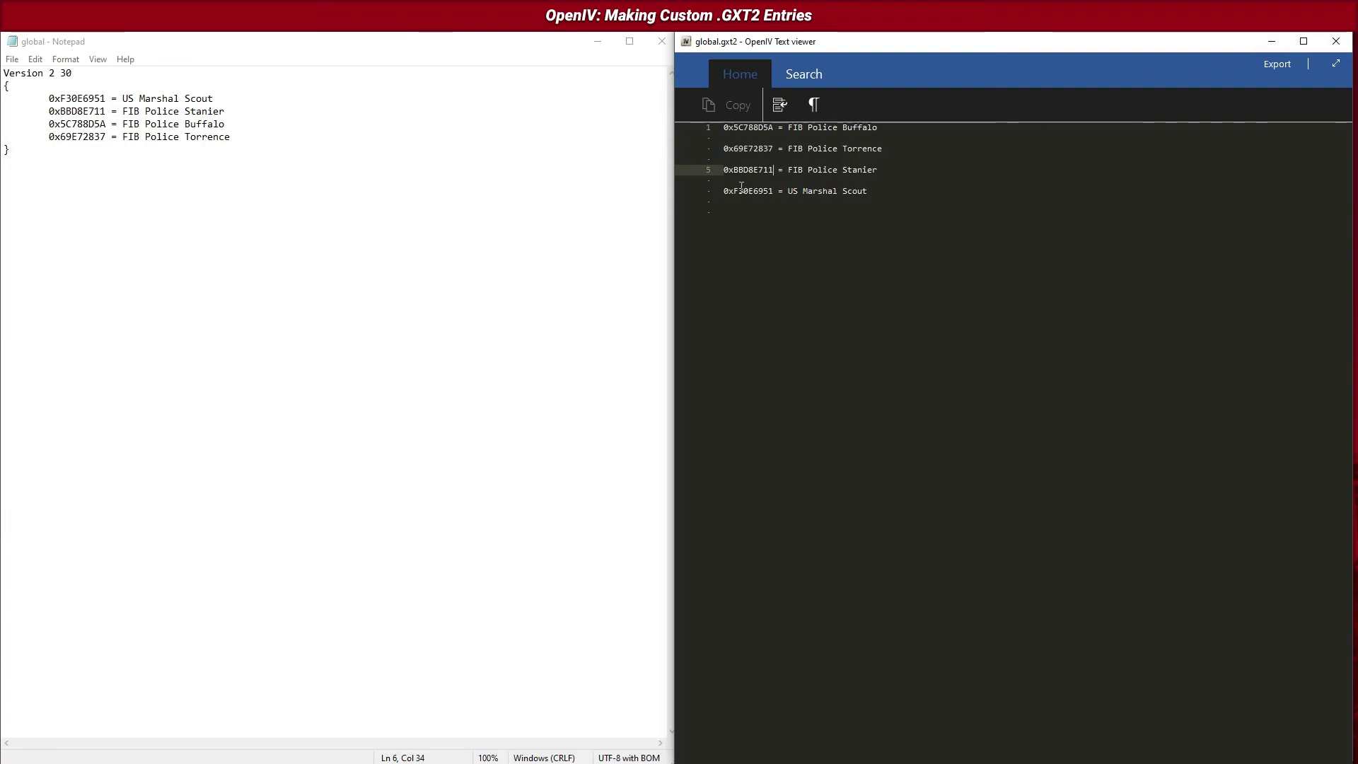
drag(774, 191, 706, 194)
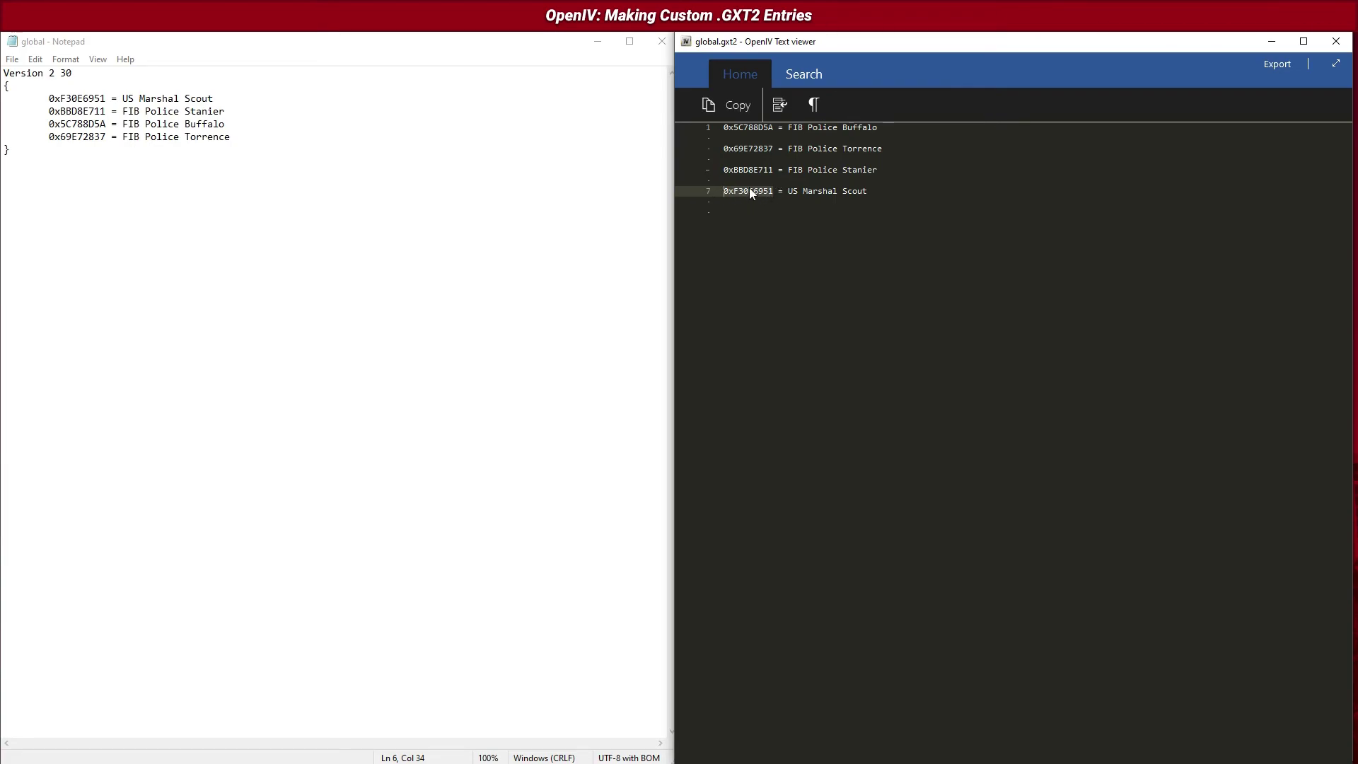
click(802, 194)
drag(797, 199, 909, 197)
click(911, 200)
drag(827, 200, 798, 198)
click(906, 203)
click(1335, 41)
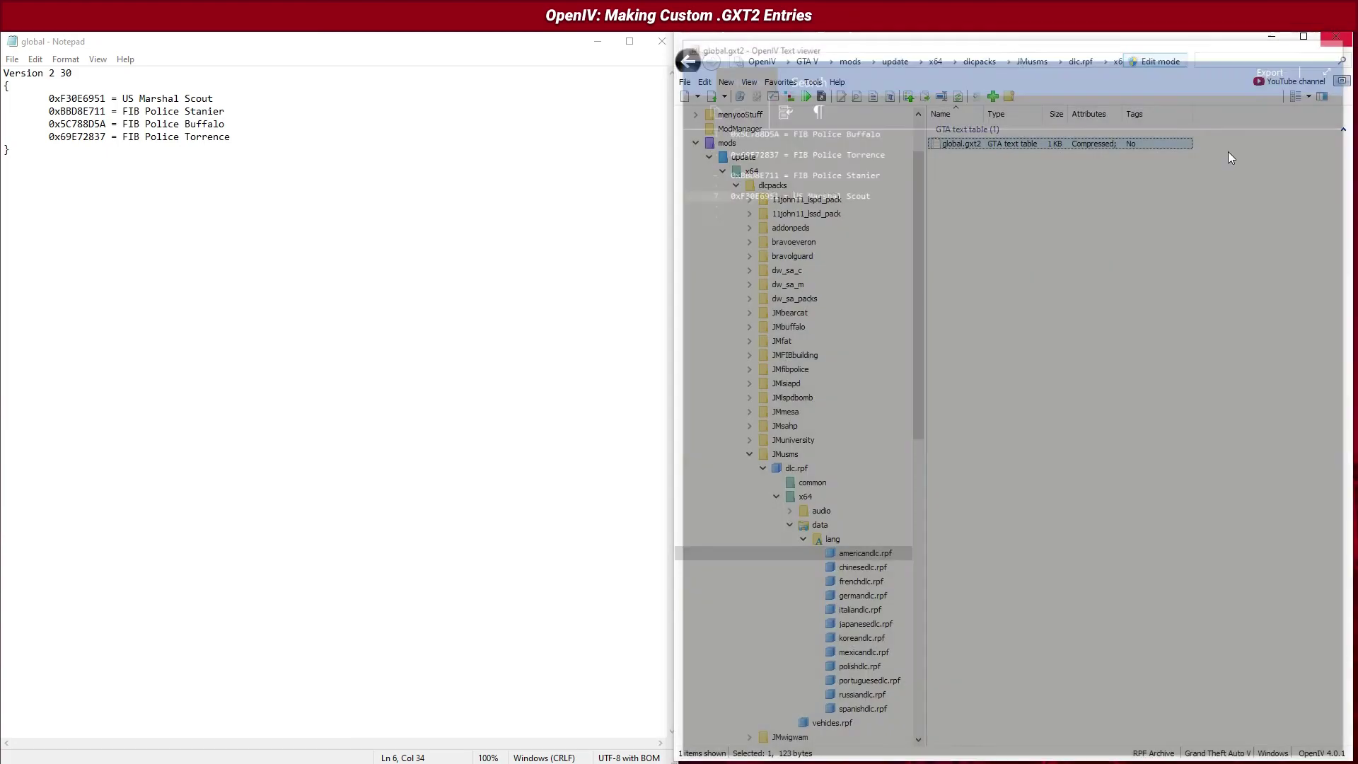